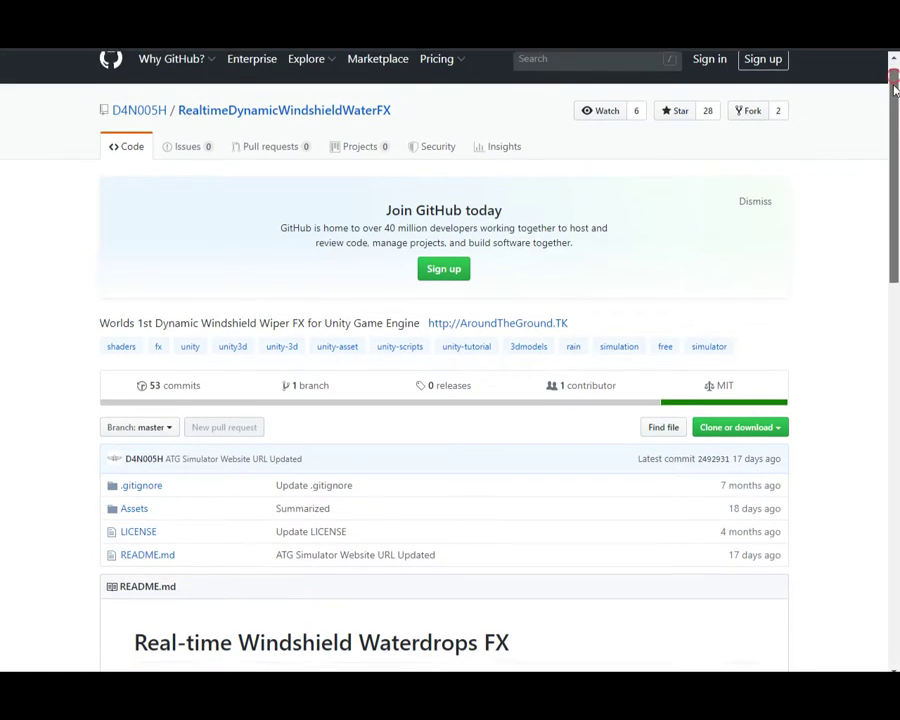
# Download the RealtimeDynamicWindshieldWaterFX repository from GitHub as a 214 KB ZIP archive
pyautogui.click(780, 268)
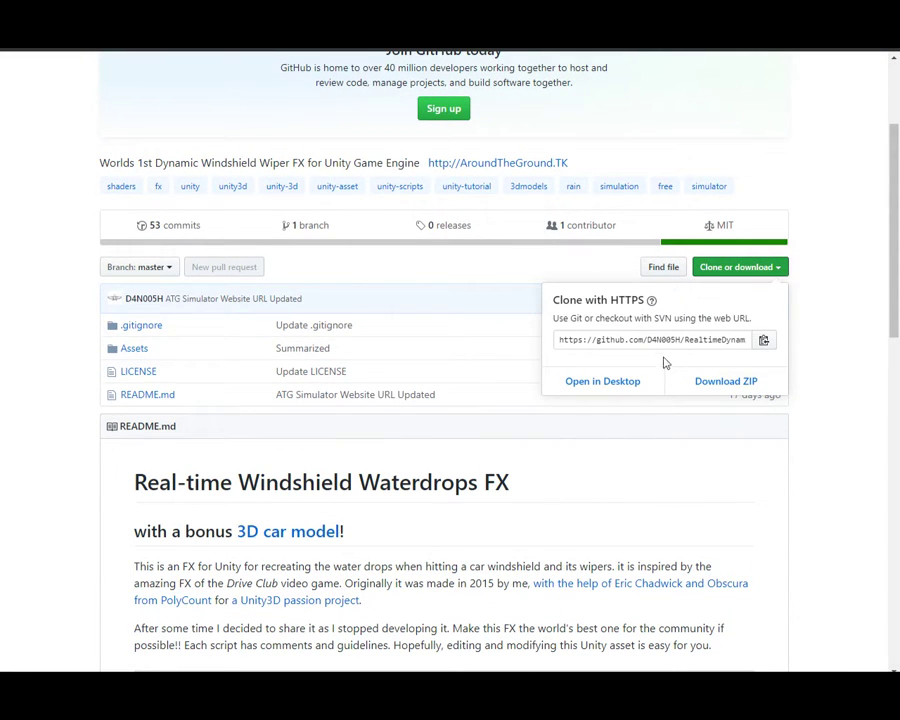
pyautogui.click(697, 382)
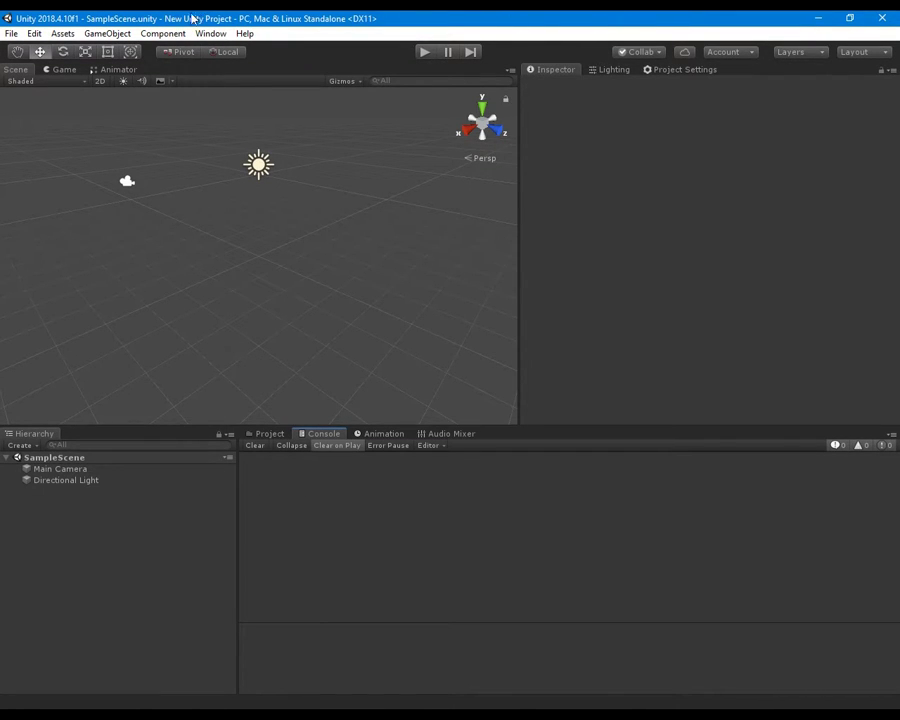
# Exit Unity and bring up WinRAR extraction options for RealtimeDynamicWindshieldWaterFX-master.zip on the desktop
pyautogui.click(11, 33)
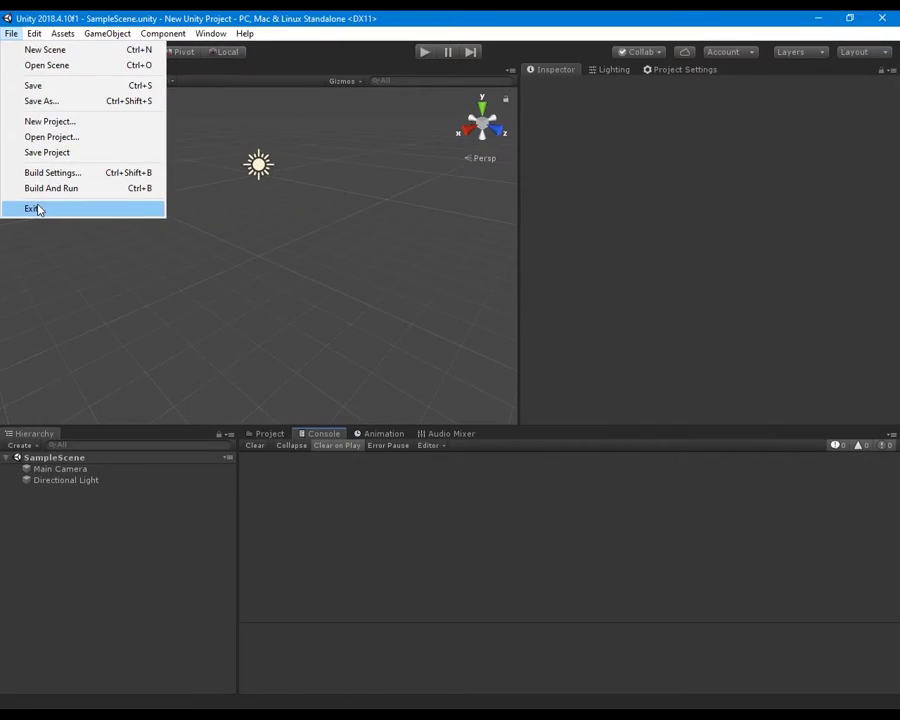
pyautogui.click(158, 392)
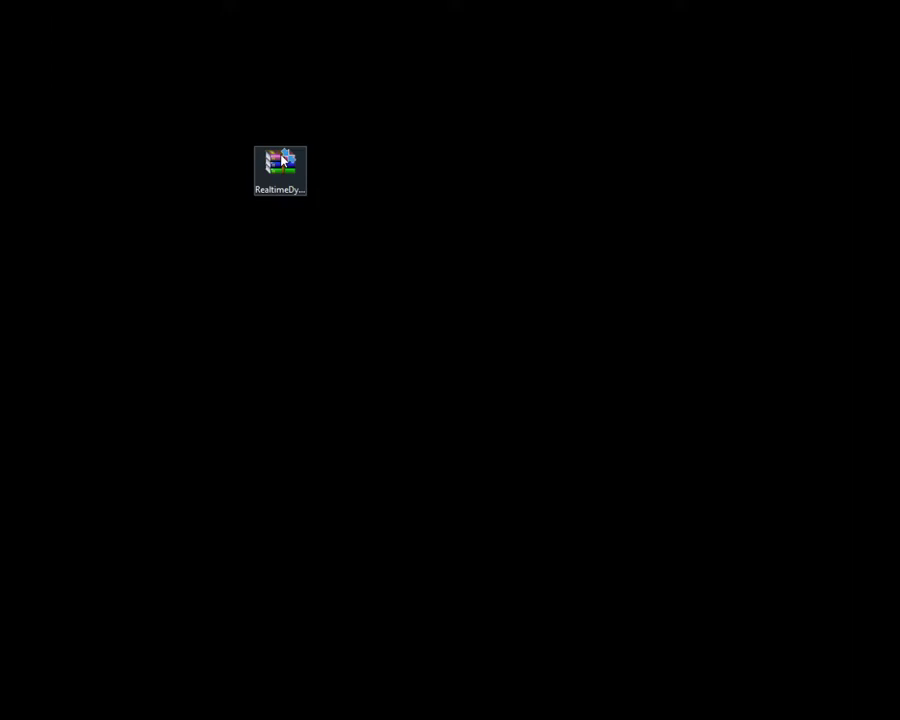
pyautogui.rightClick(281, 156)
pyautogui.moveTo(388, 201)
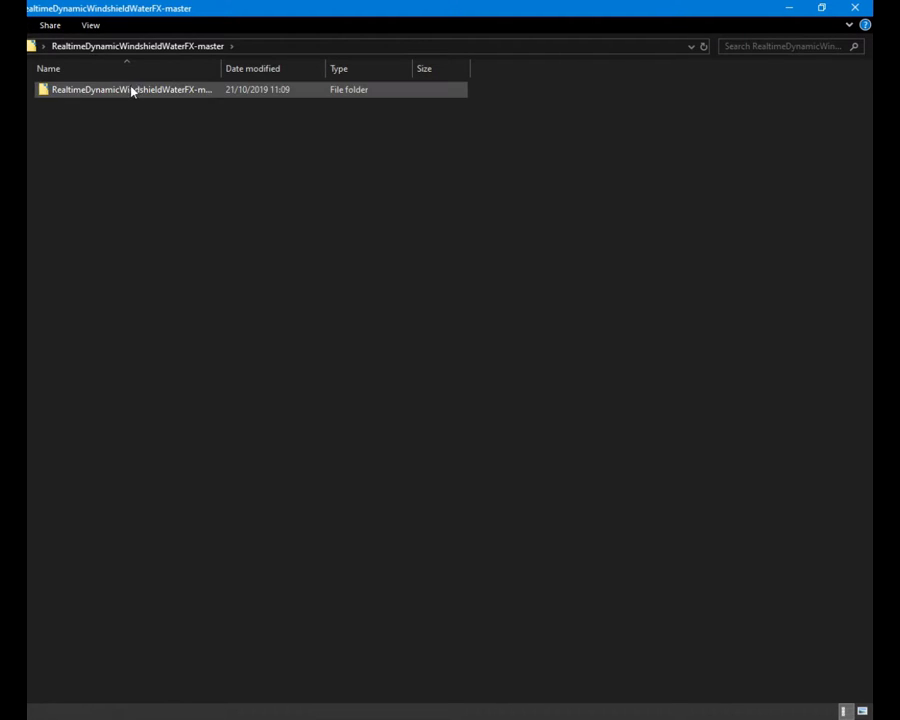
# Copy the extracted repository's Assets folder and paste it into the New Unity Project folder
pyautogui.doubleClick(131, 90)
pyautogui.click(77, 110)
pyautogui.rightClick(77, 106)
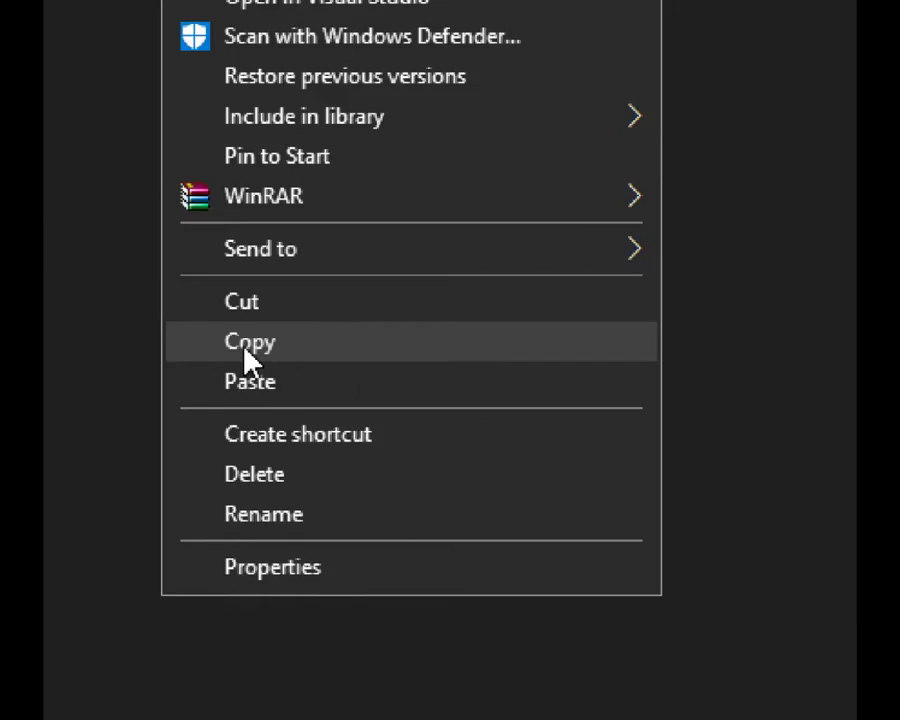
pyautogui.click(178, 334)
pyautogui.click(110, 327)
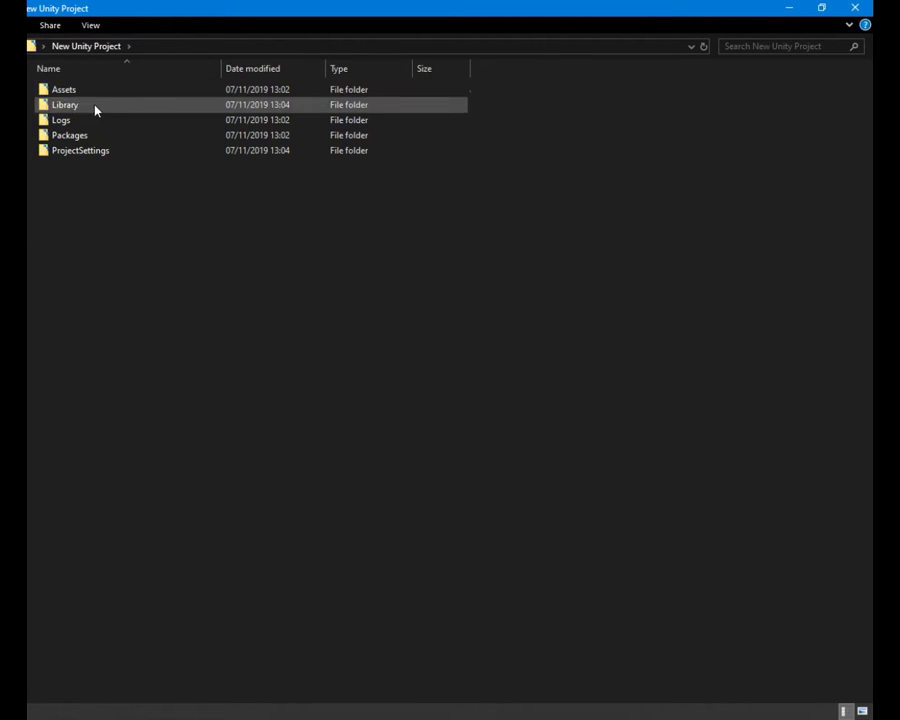
pyautogui.rightClick(85, 200)
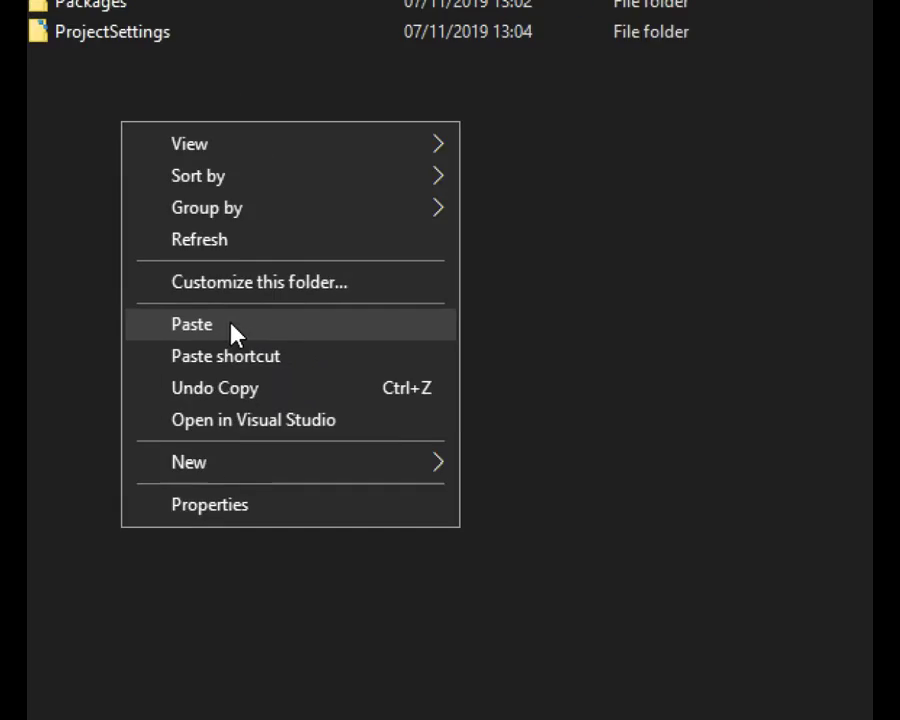
pyautogui.click(220, 328)
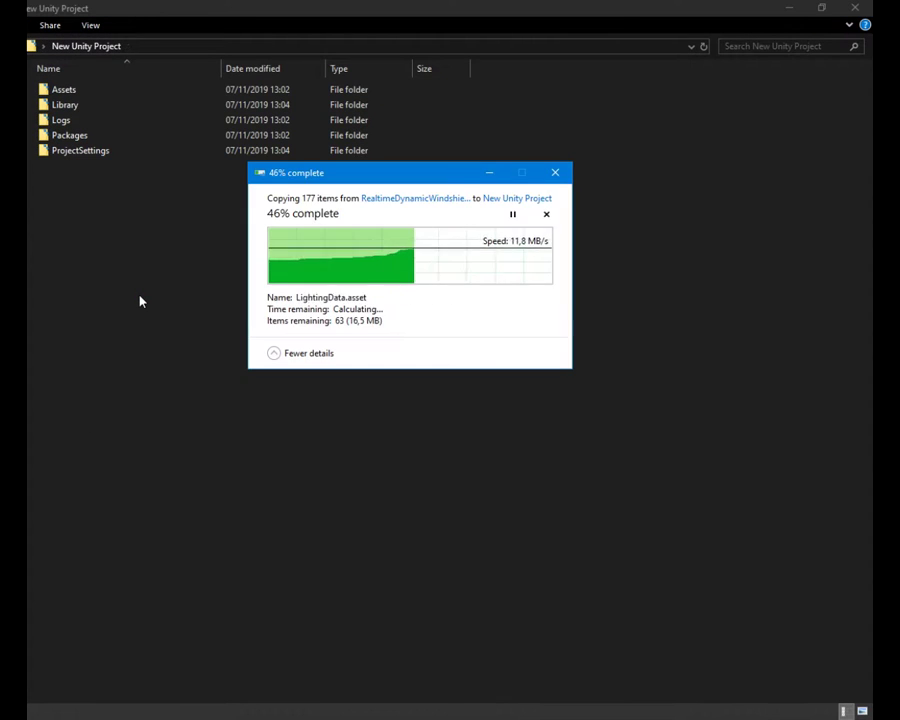
pyautogui.click(140, 299)
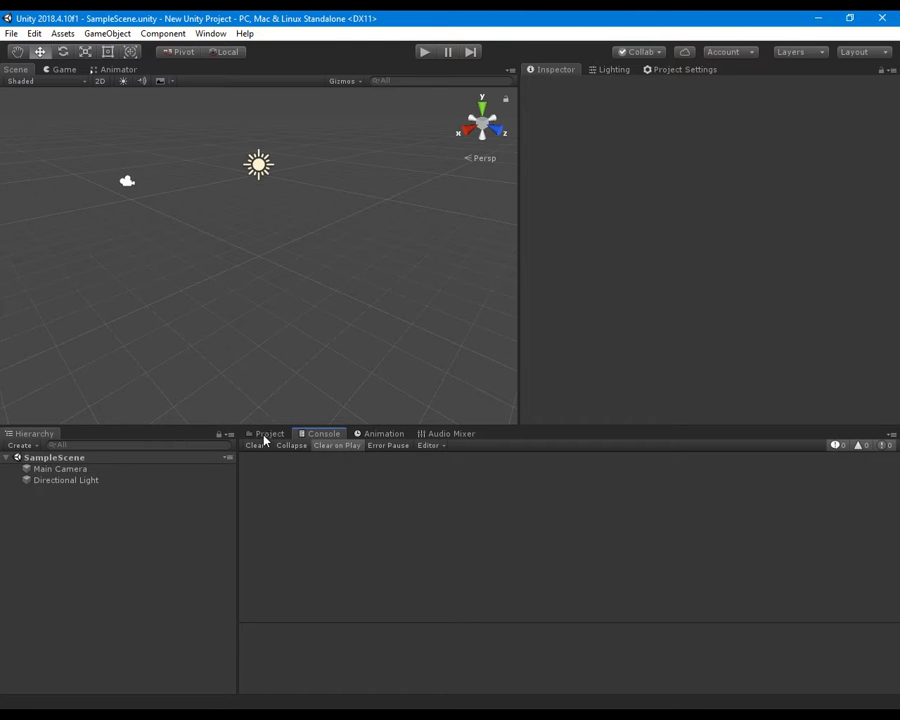
# Delete the default Assets/Scenes folder in the Project window
pyautogui.click(266, 434)
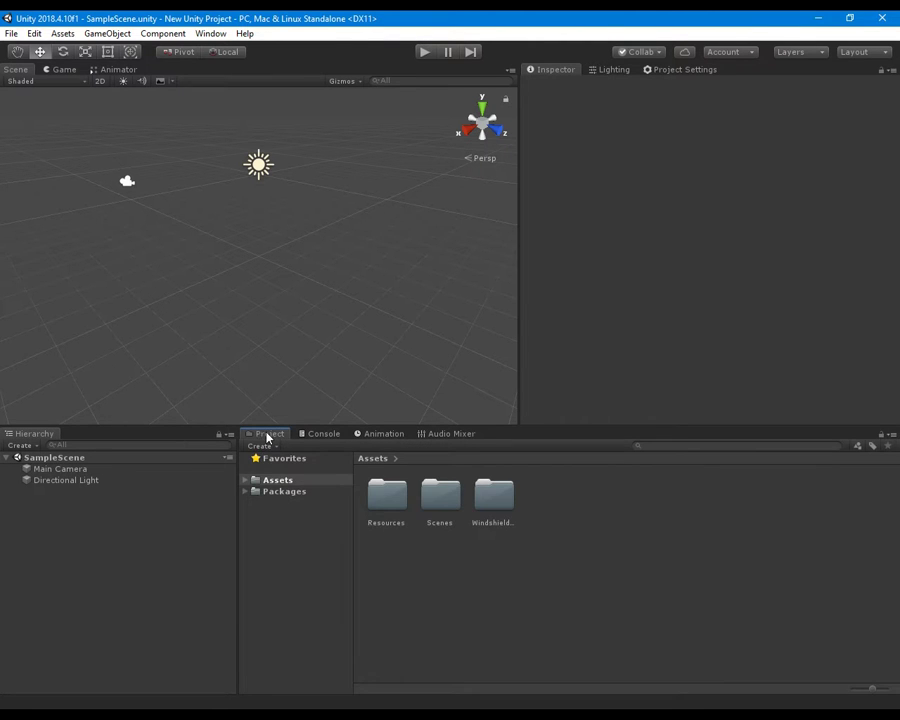
pyautogui.click(248, 481)
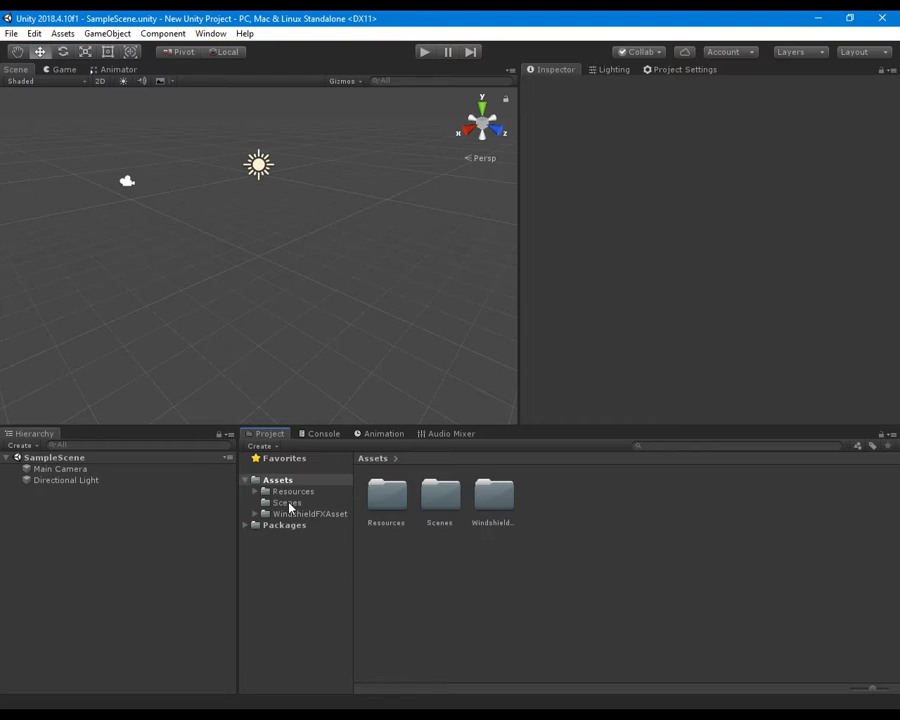
pyautogui.click(289, 504)
pyautogui.rightClick(290, 503)
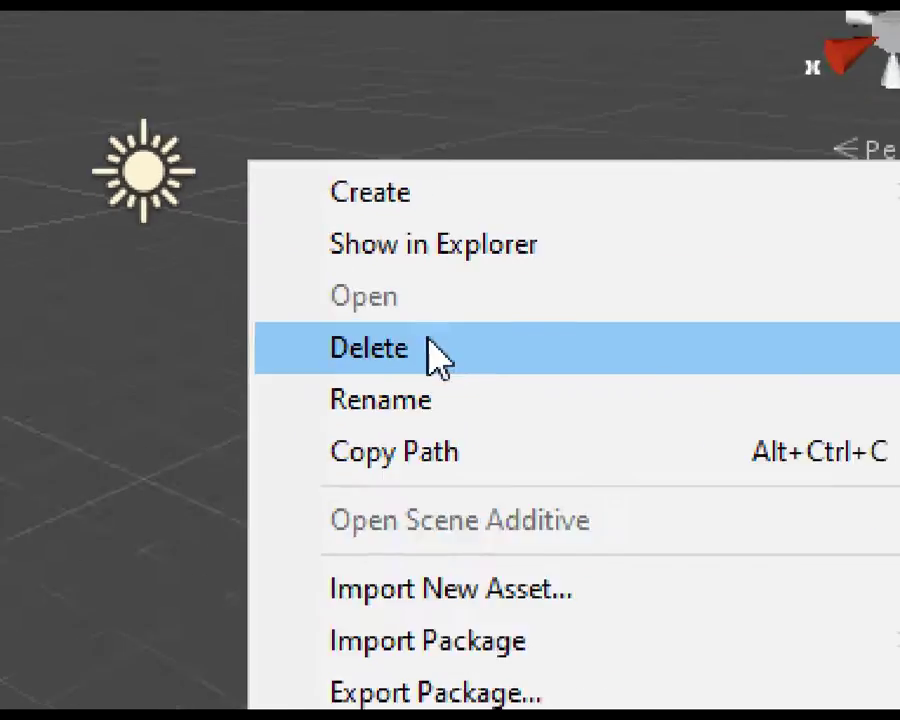
pyautogui.click(419, 328)
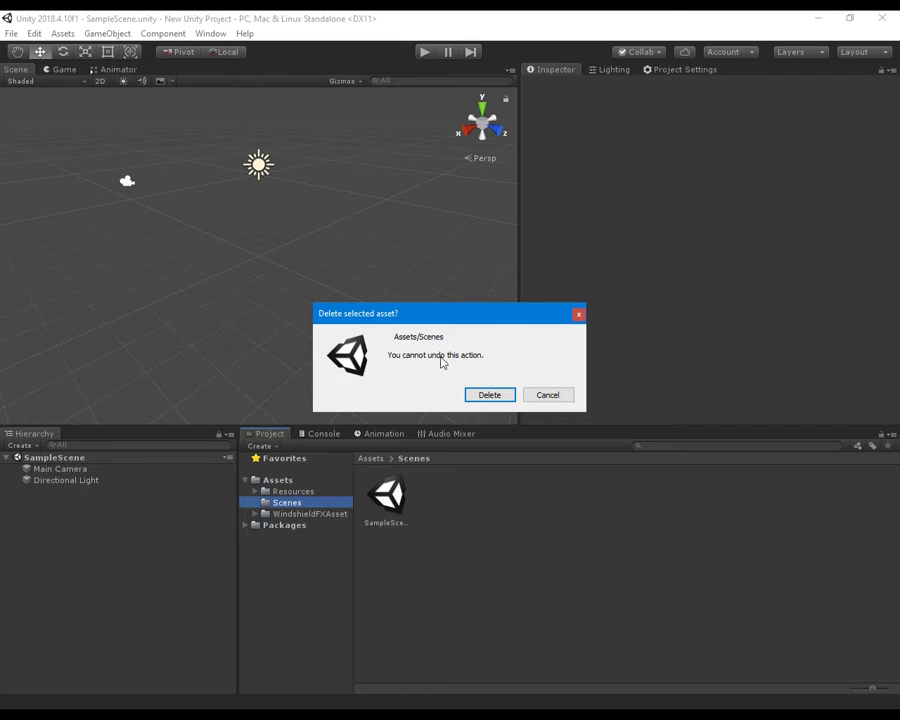
pyautogui.click(489, 395)
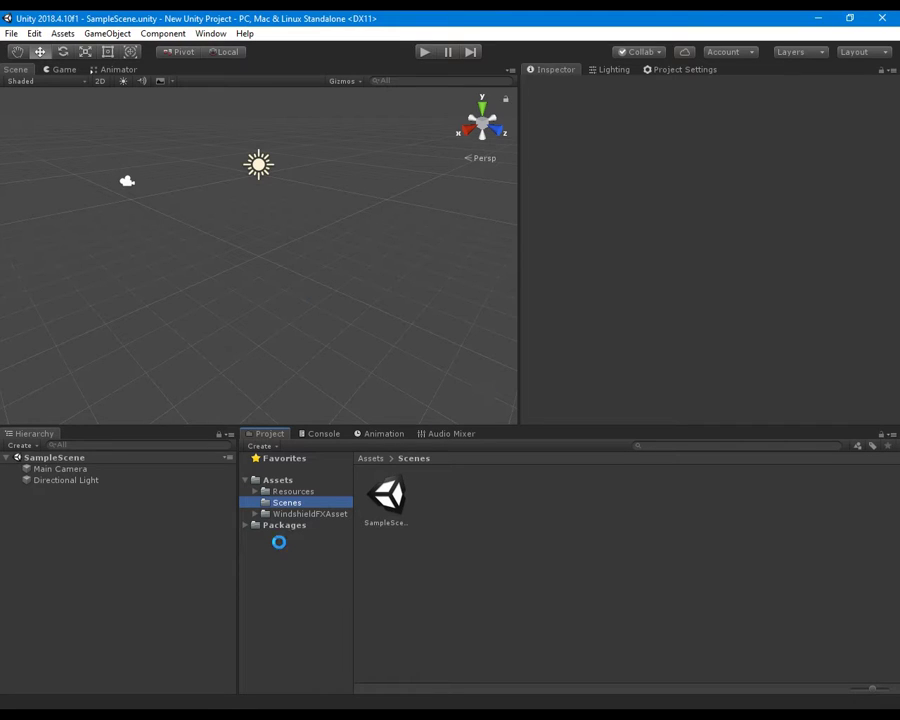
# Expand WindshieldFXAsset and select the main scene in its SceneData folder
pyautogui.click(255, 503)
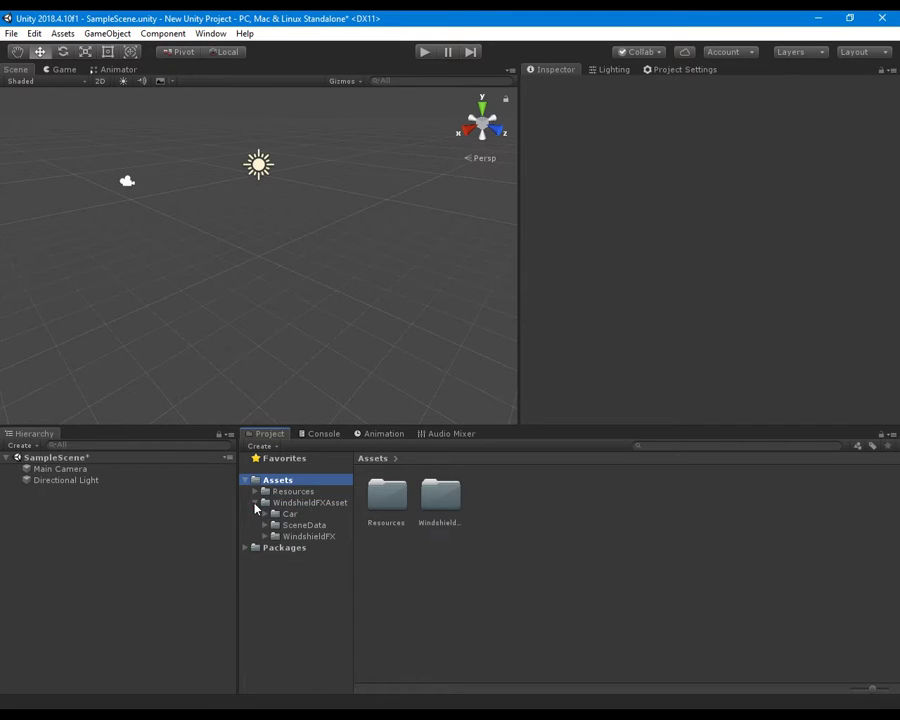
pyautogui.click(266, 525)
pyautogui.click(266, 525)
pyautogui.click(291, 527)
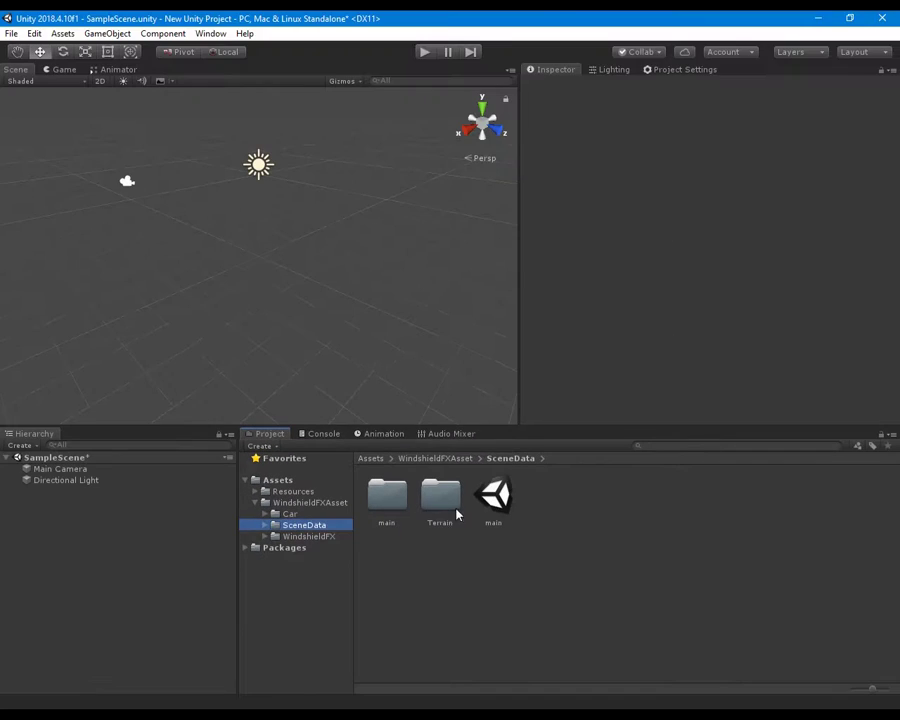
pyautogui.click(495, 498)
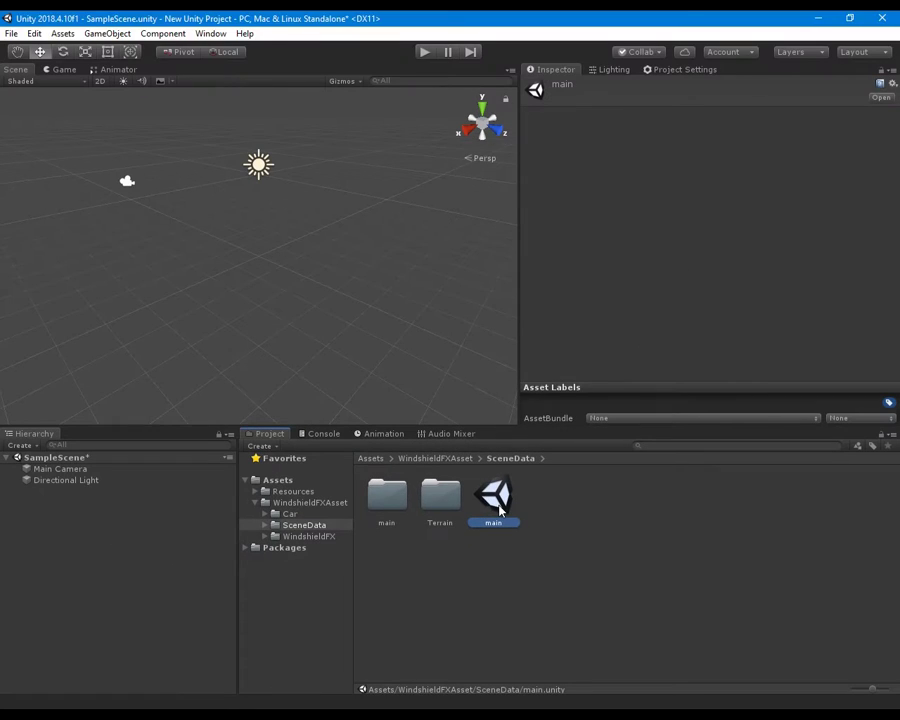
# Open main.unity, discarding SampleScene changes, and preview the PeugeotRD car in the Game view
pyautogui.doubleClick(455, 385)
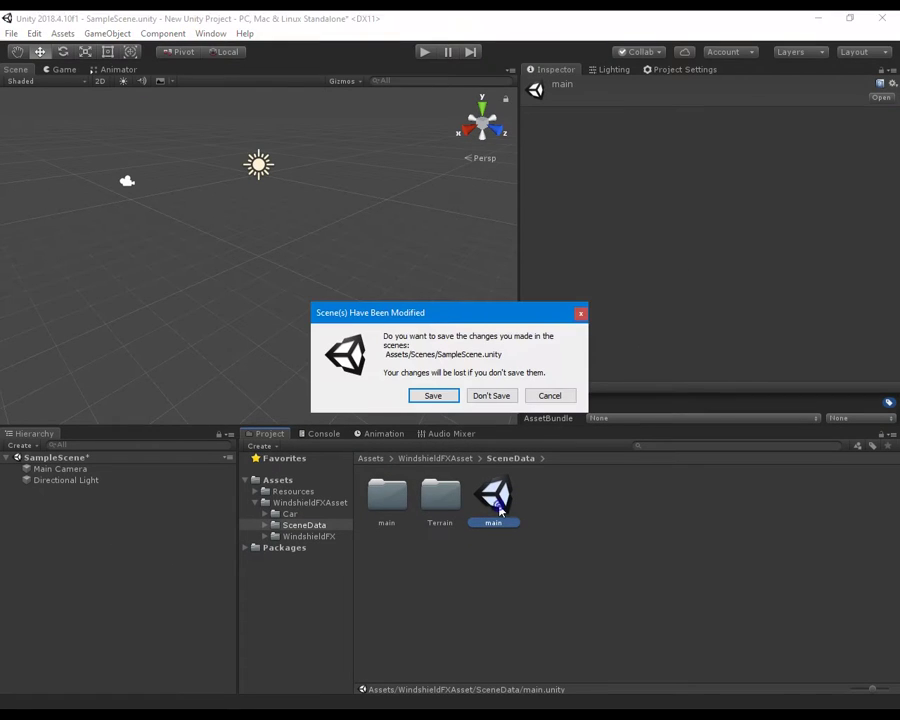
pyautogui.click(488, 397)
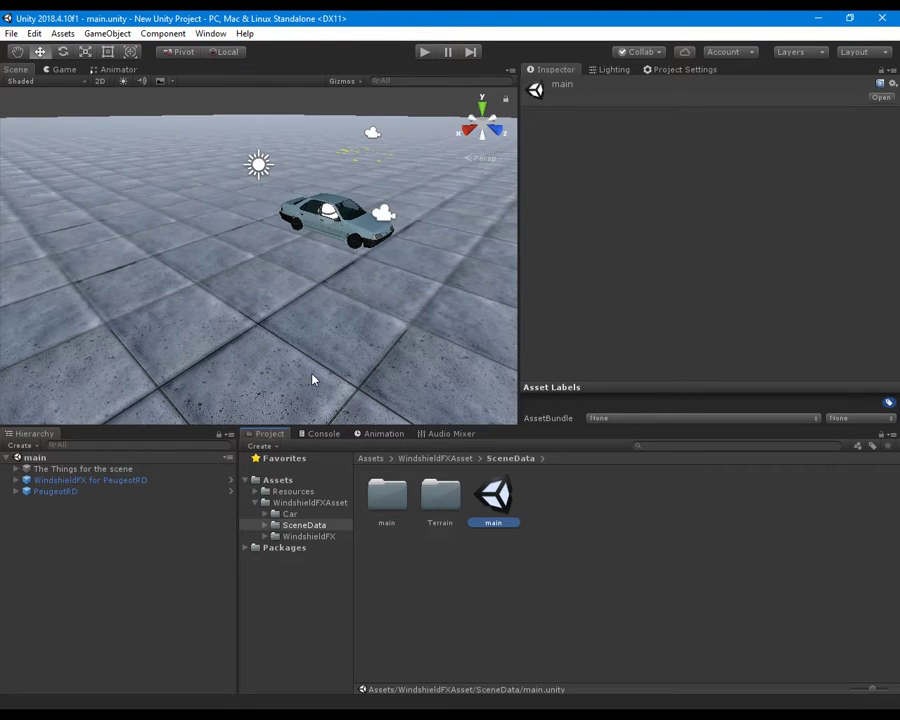
pyautogui.click(62, 70)
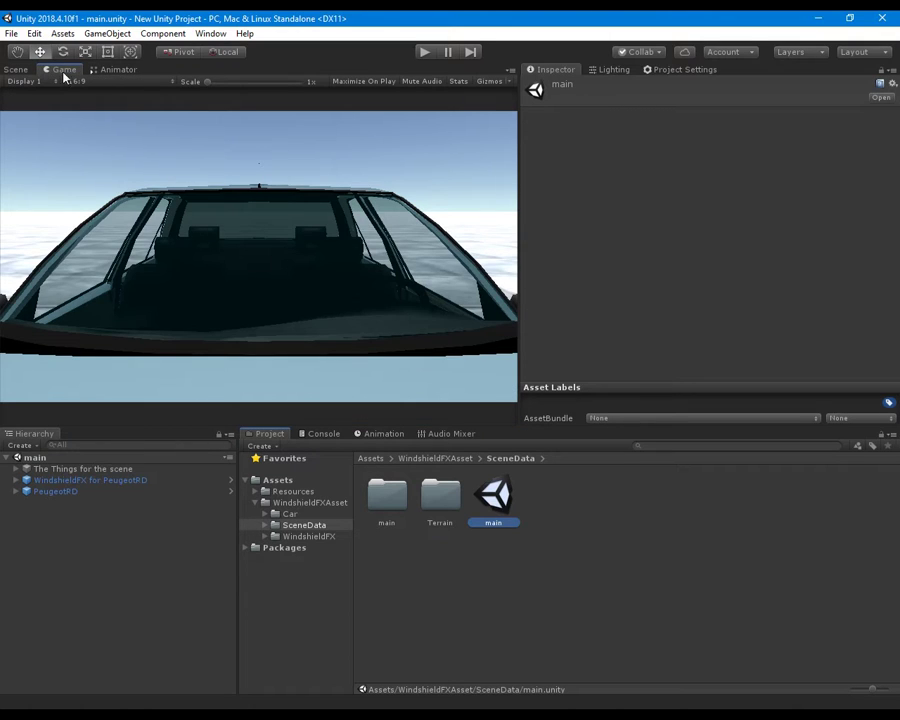
pyautogui.click(34, 33)
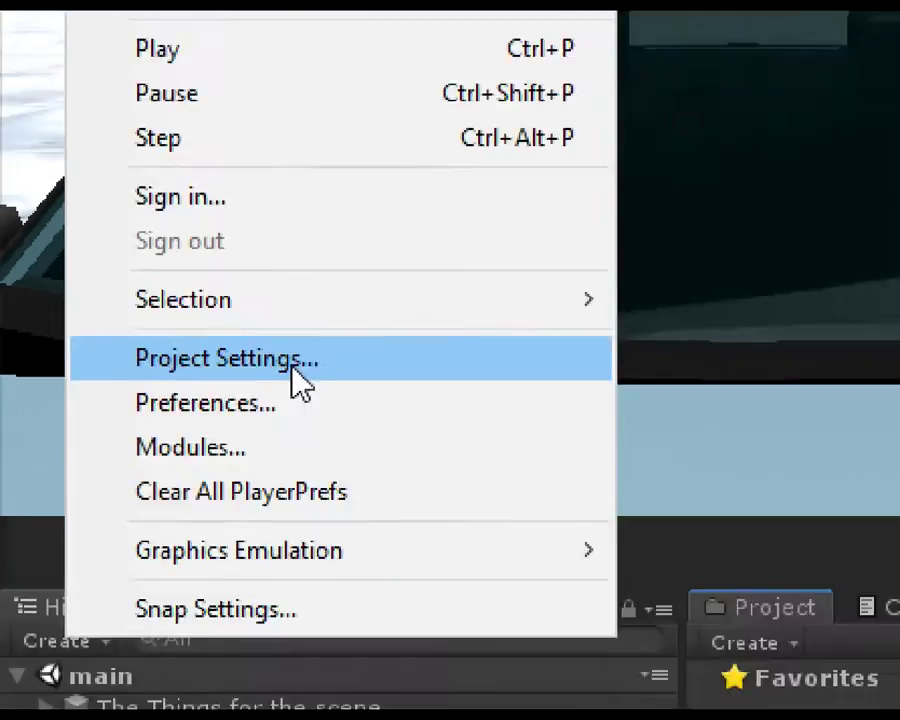
# In the maximized Physics settings, enable Water–Water and TransparentFX–Water in the Layer Collision Matrix
pyautogui.click(406, 375)
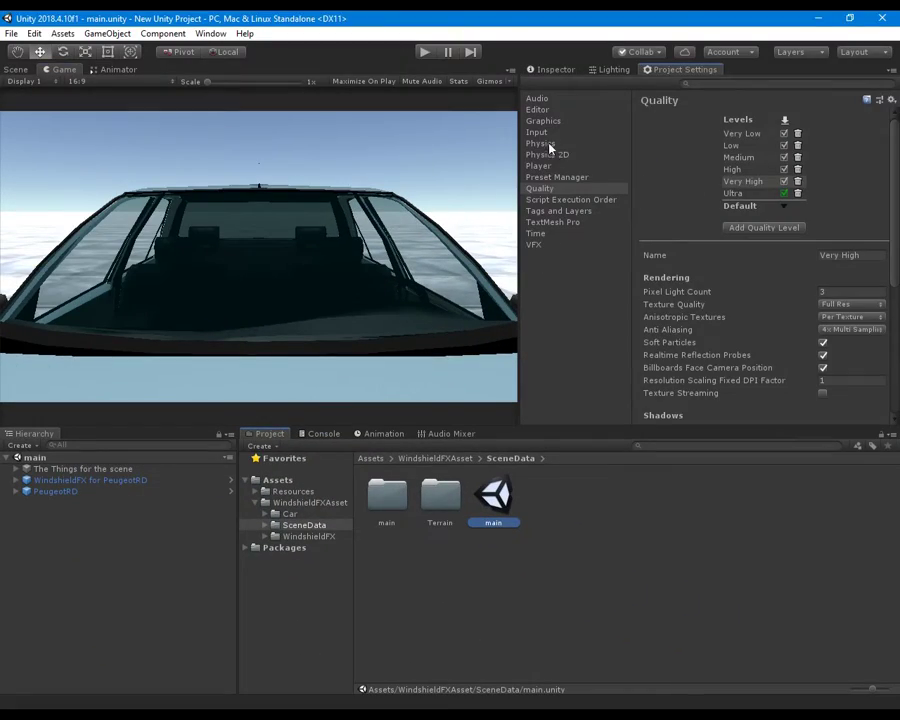
pyautogui.click(541, 144)
pyautogui.click(892, 74)
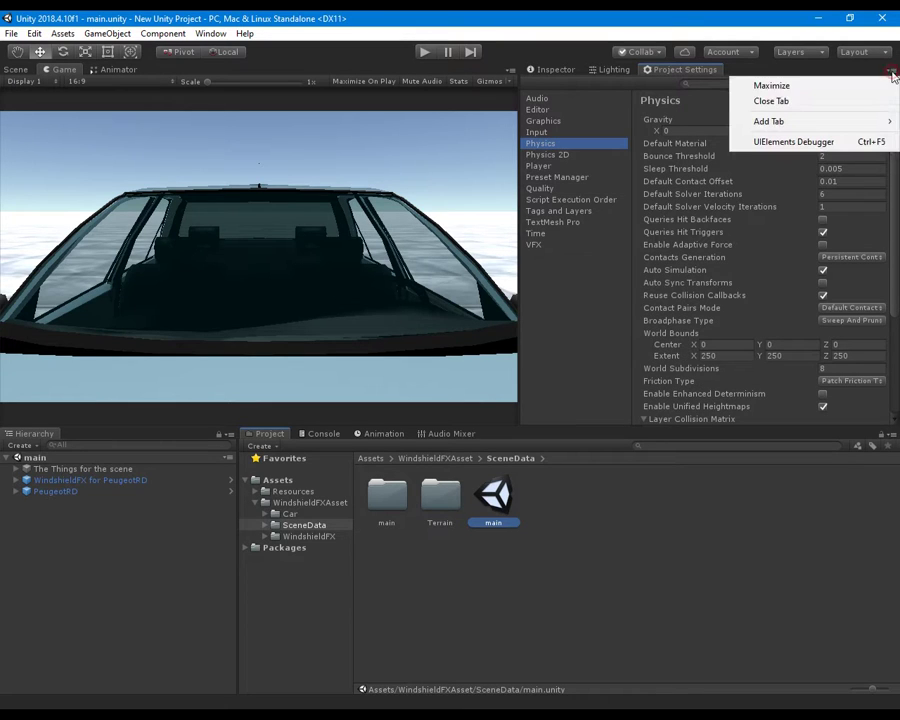
pyautogui.click(854, 90)
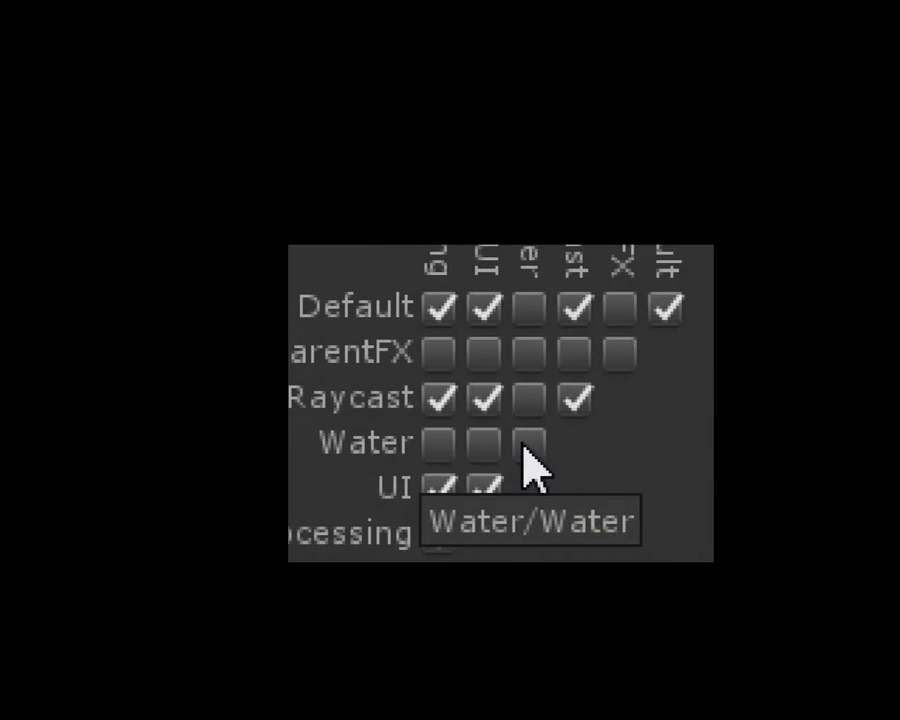
pyautogui.click(529, 443)
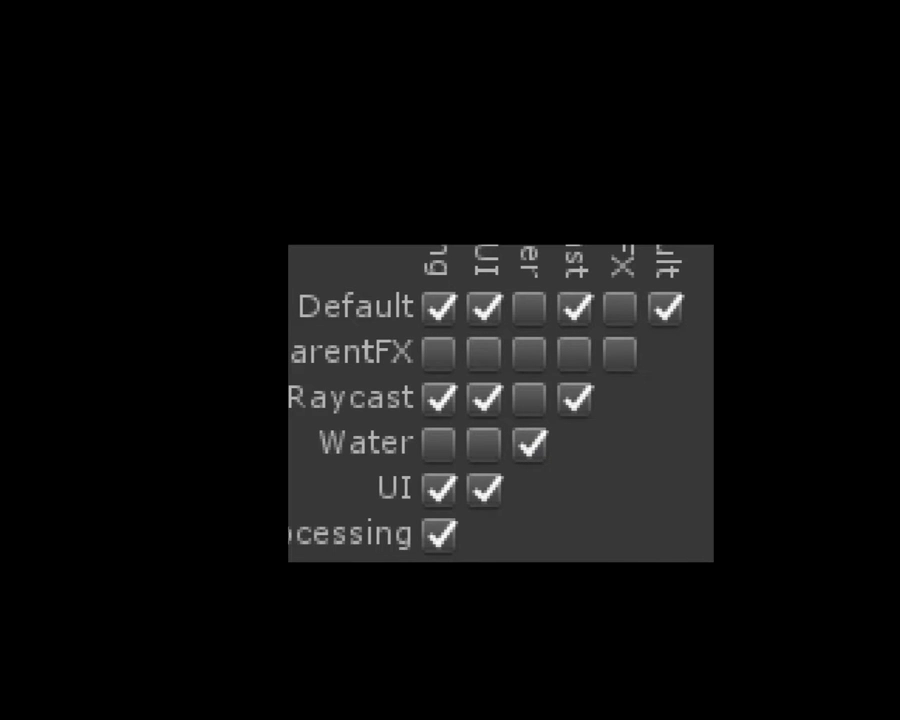
pyautogui.click(528, 351)
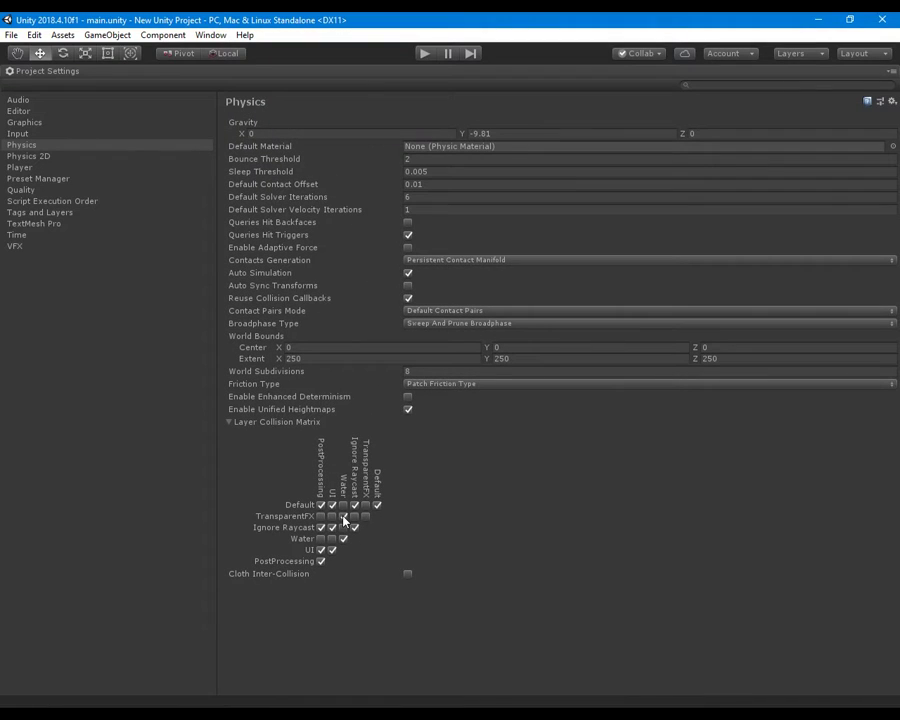
pyautogui.click(891, 72)
# Restore the layout, expand WindshieldFX for PeugeotRD, and check WaterDrop in Resources/WFX uses the Water layer
pyautogui.click(838, 88)
pyautogui.click(24, 481)
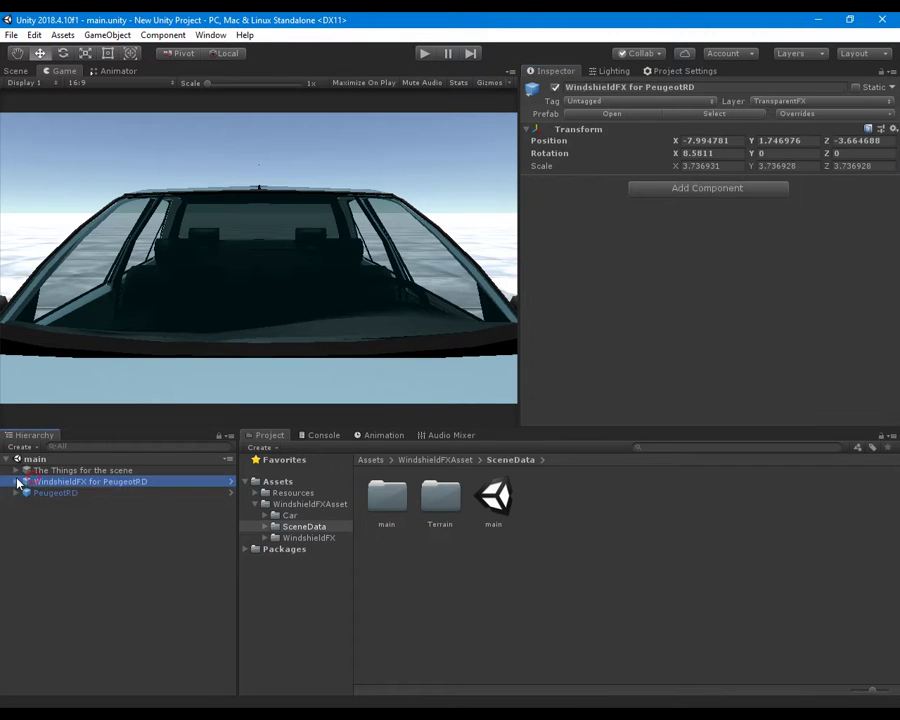
pyautogui.click(17, 482)
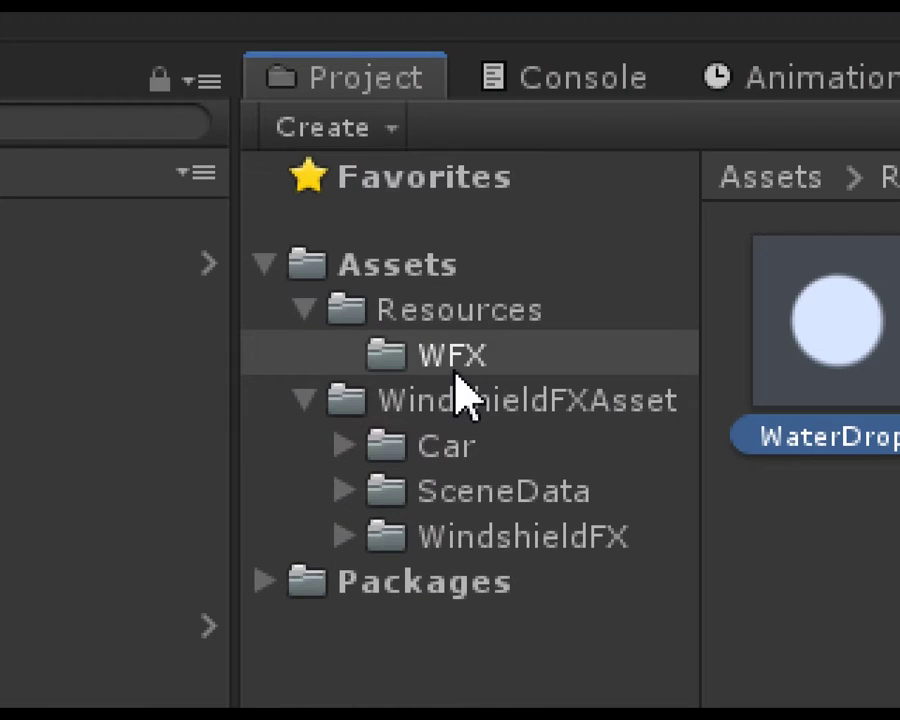
pyautogui.click(309, 493)
pyautogui.click(828, 385)
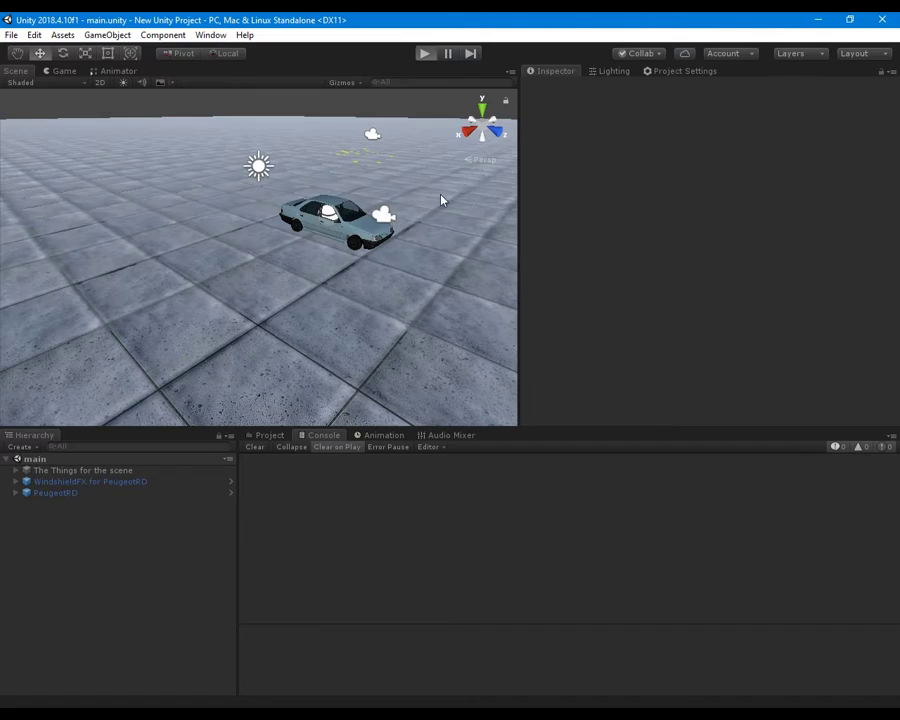
pyautogui.hotkey('ctrl', 'p')
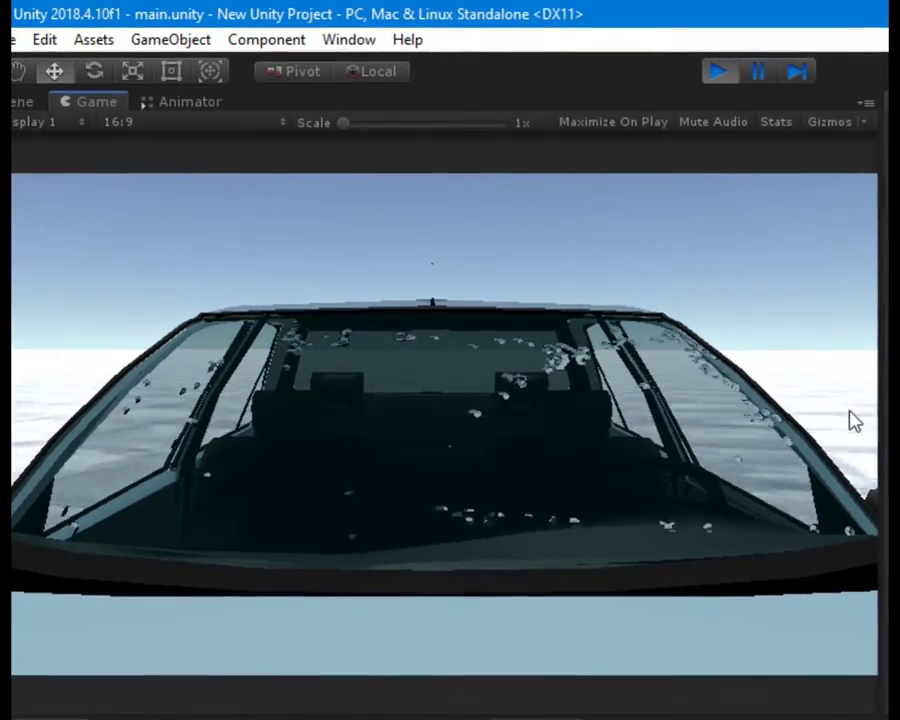
pyautogui.click(718, 72)
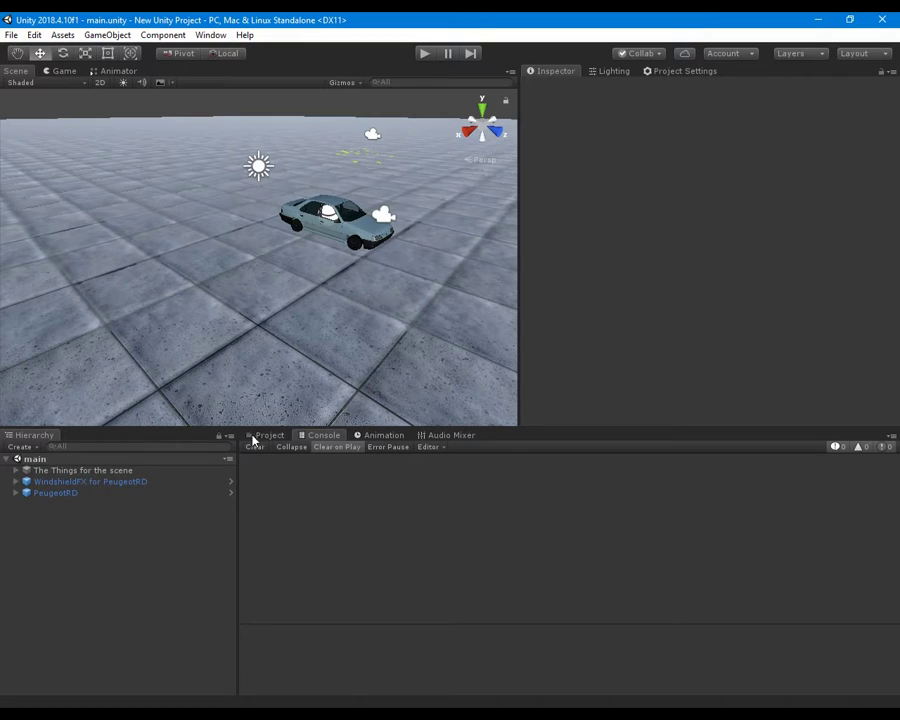
# Browse the WindshieldFX Materials, Prefabs, Scripts, Shaders and Textures folders and read the ReadMe
pyautogui.click(266, 436)
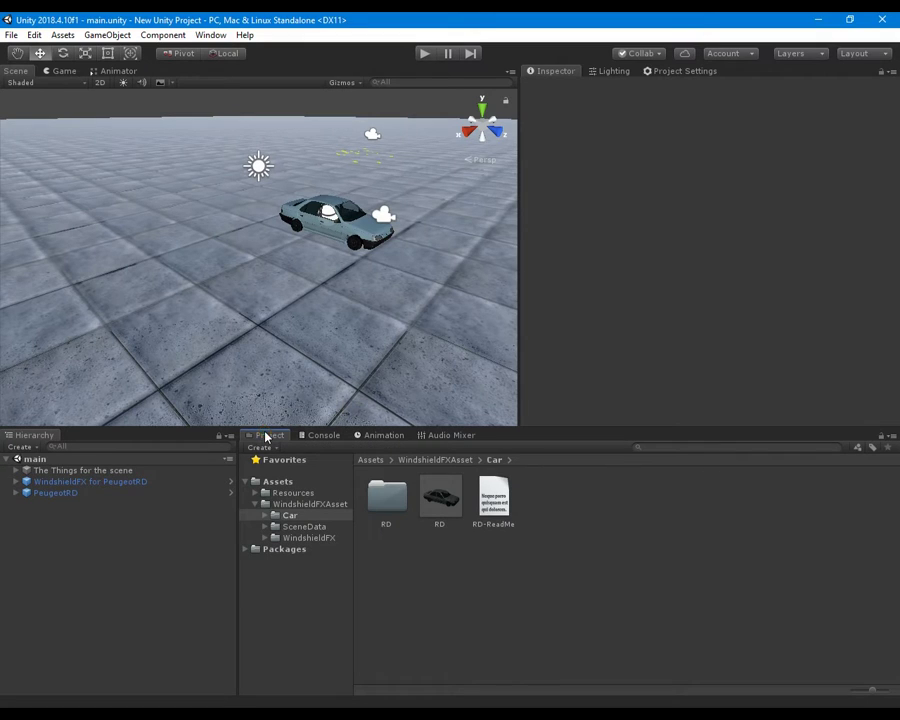
pyautogui.click(308, 538)
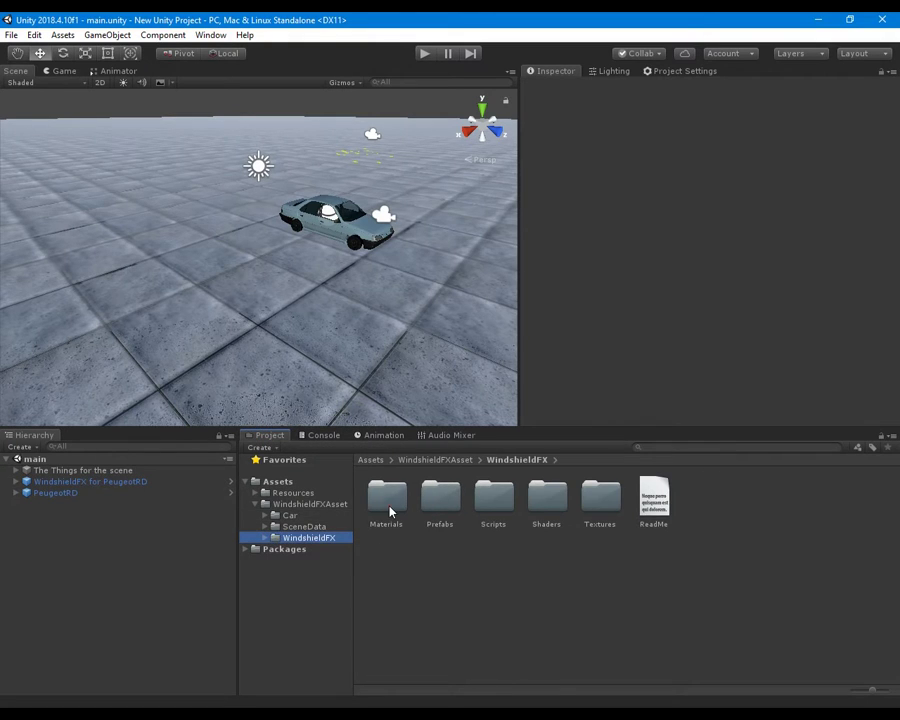
pyautogui.click(385, 505)
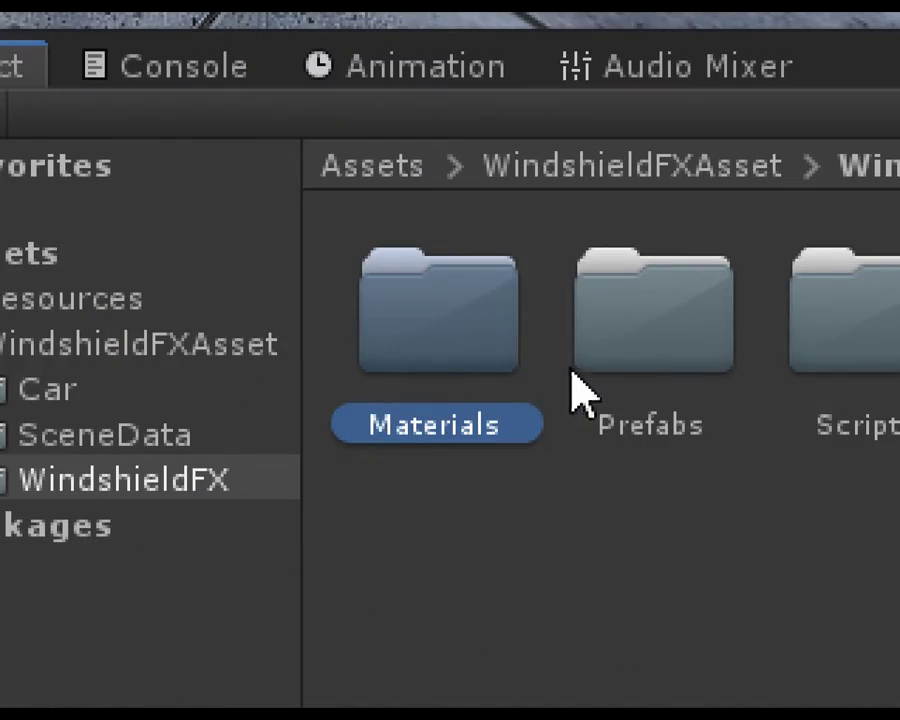
pyautogui.click(507, 467)
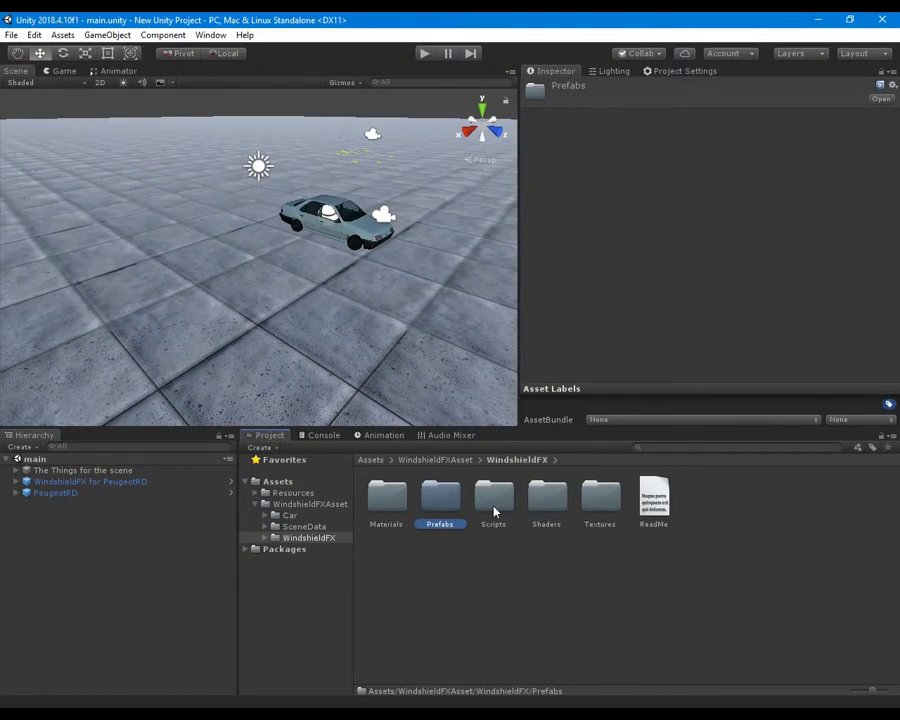
pyautogui.click(495, 510)
pyautogui.click(546, 508)
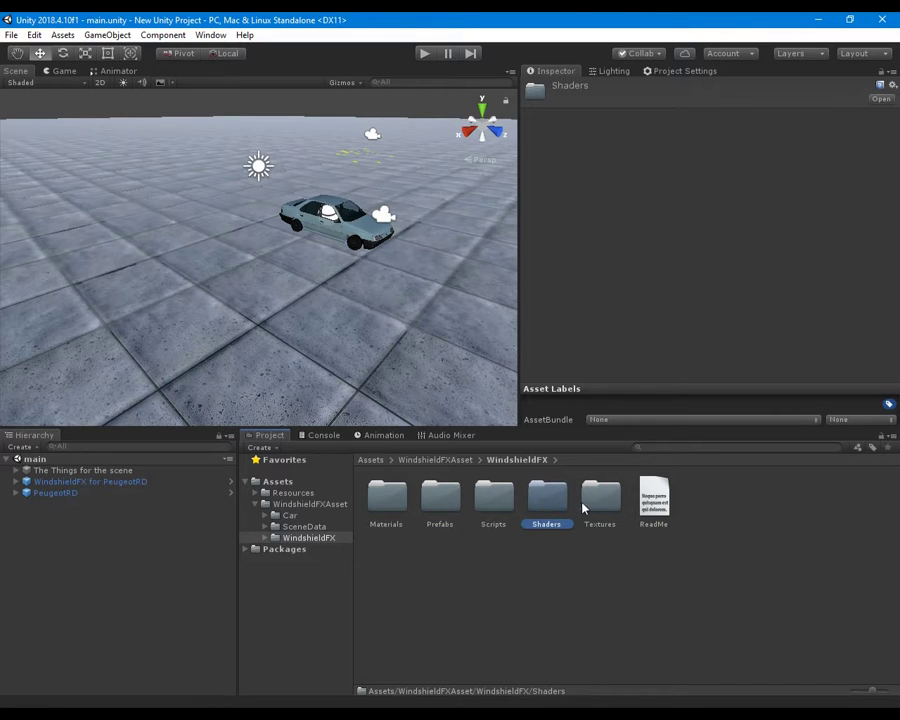
pyautogui.click(592, 506)
pyautogui.click(654, 508)
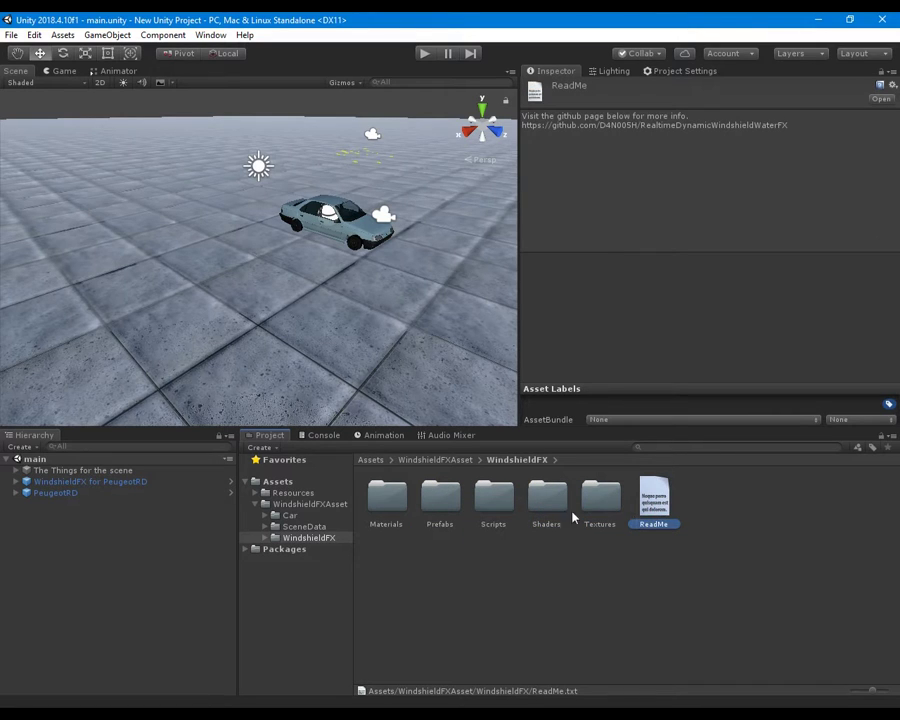
# Open the Scripts folder and select CarController and the other two C# scripts
pyautogui.doubleClick(494, 505)
pyautogui.click(405, 508)
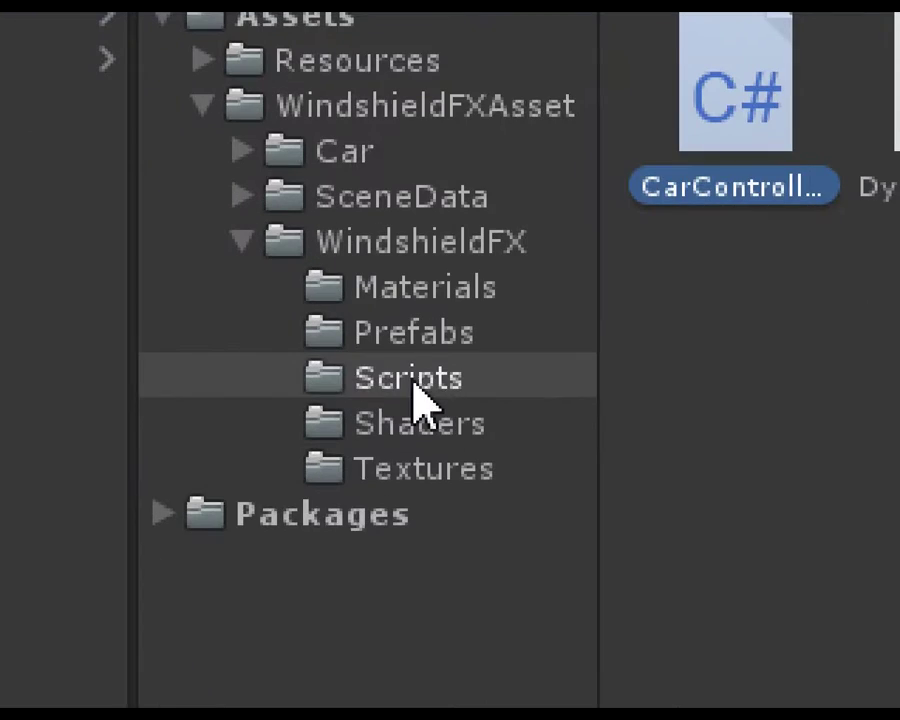
pyautogui.click(357, 476)
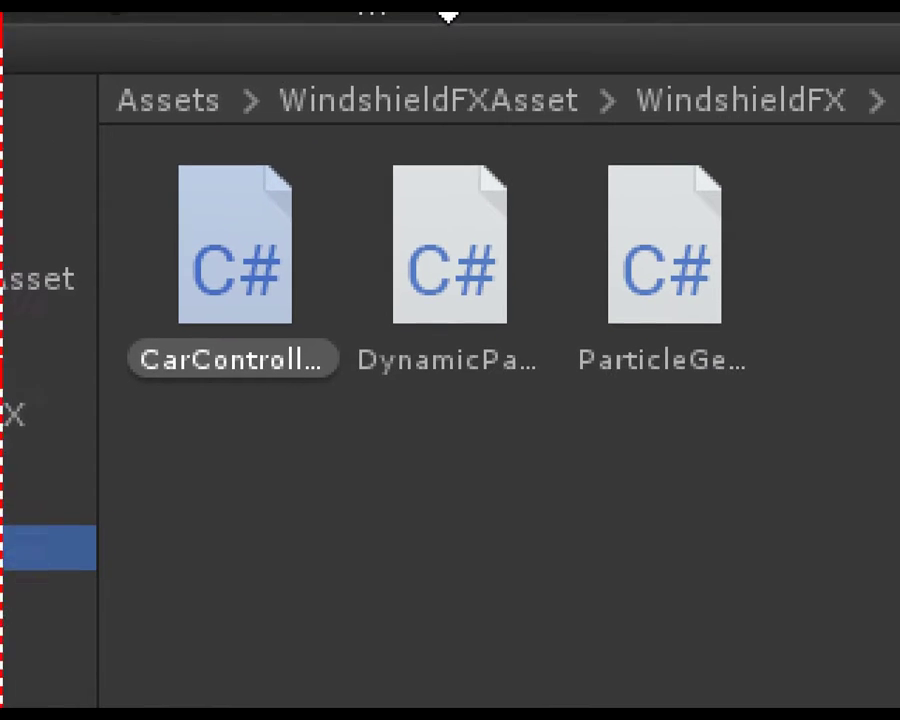
pyautogui.click(414, 250)
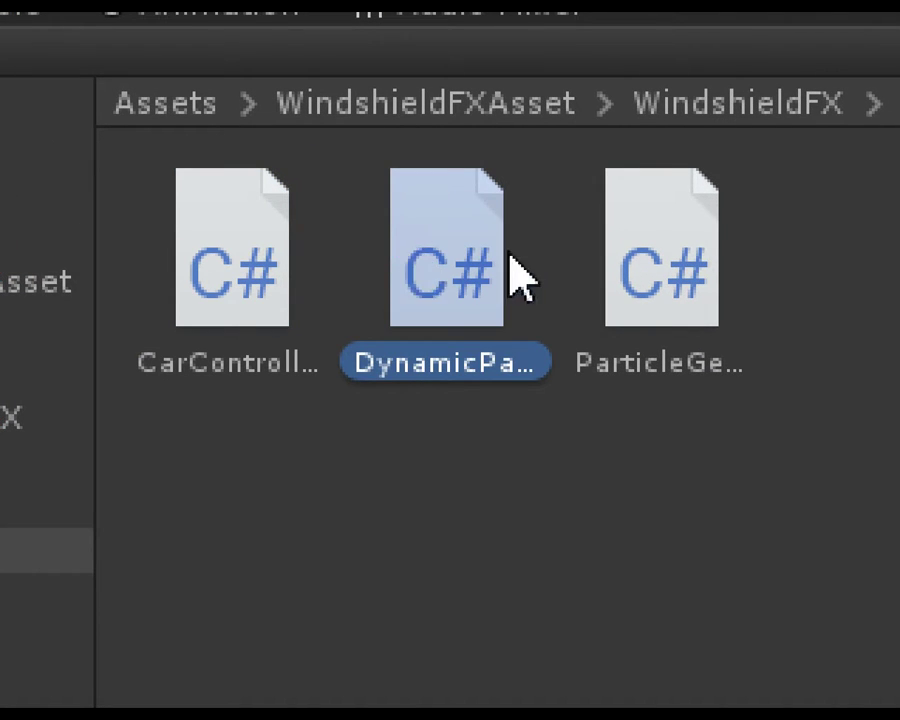
pyautogui.click(630, 275)
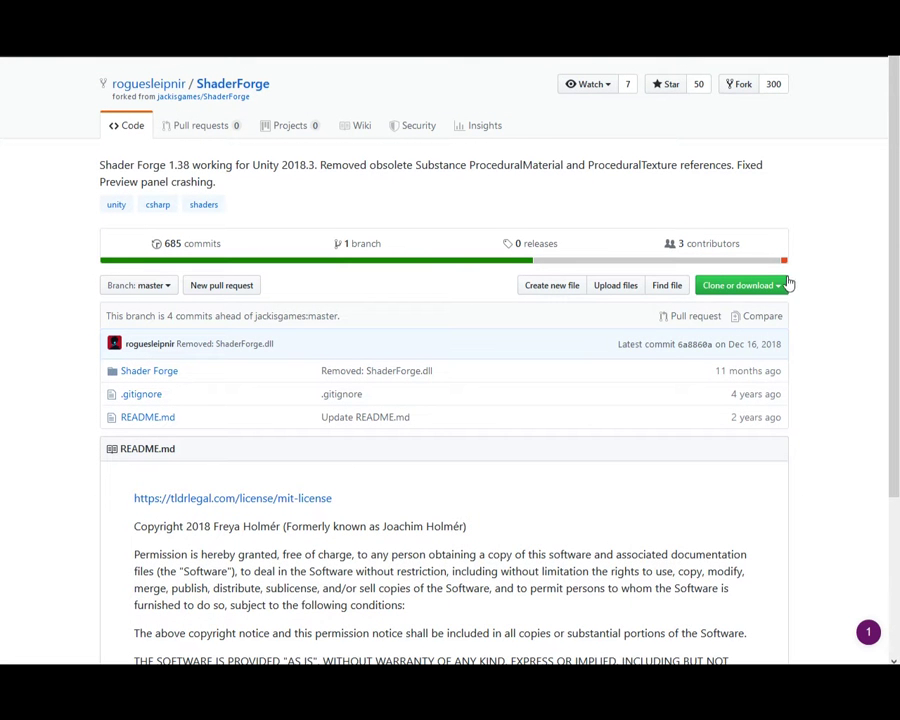
# Choose Download ZIP from Clone or download on the ShaderForge GitHub page
pyautogui.click(766, 287)
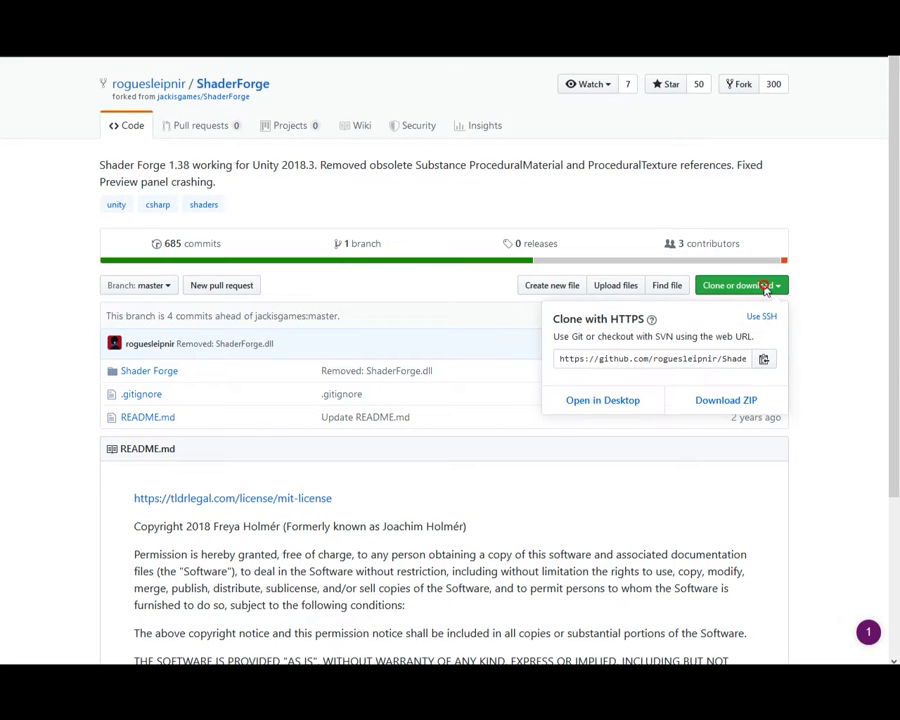
pyautogui.click(712, 405)
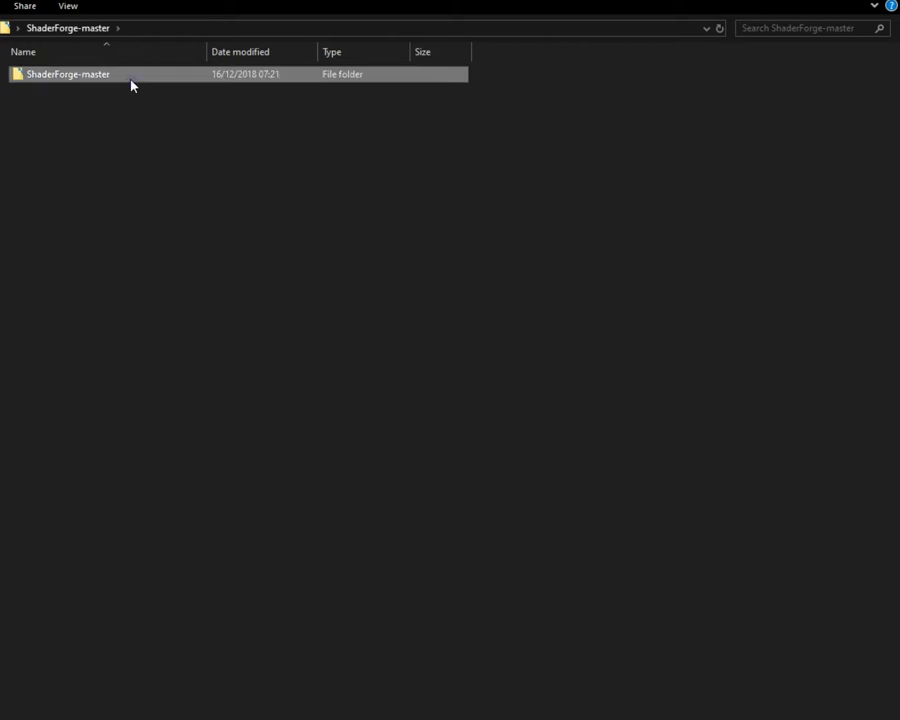
# Navigate into ShaderForge-master's Assets folder and copy the ShaderForge folder
pyautogui.doubleClick(131, 80)
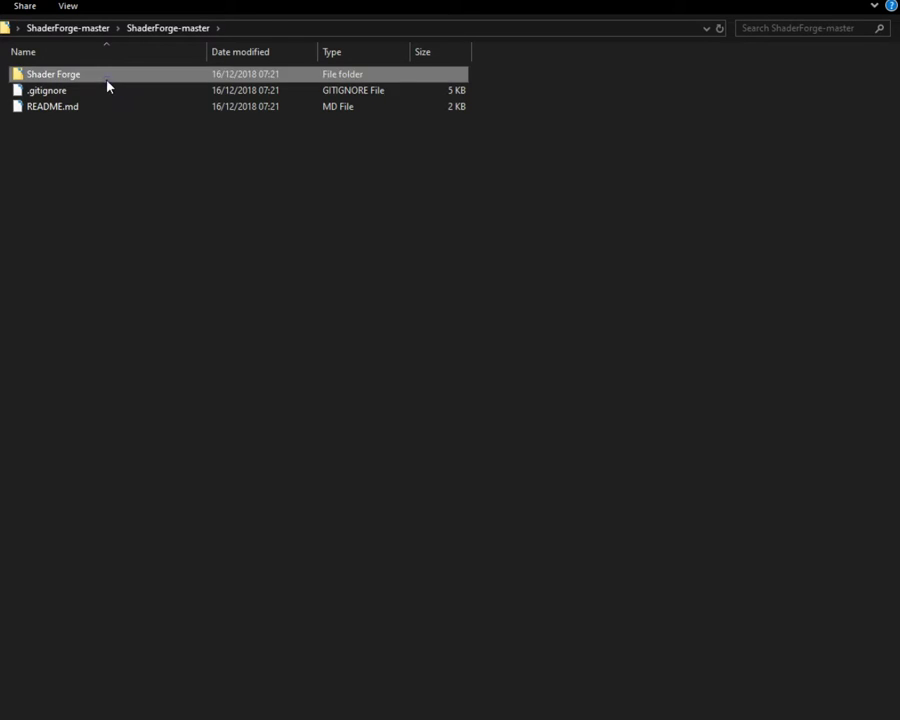
pyautogui.doubleClick(107, 79)
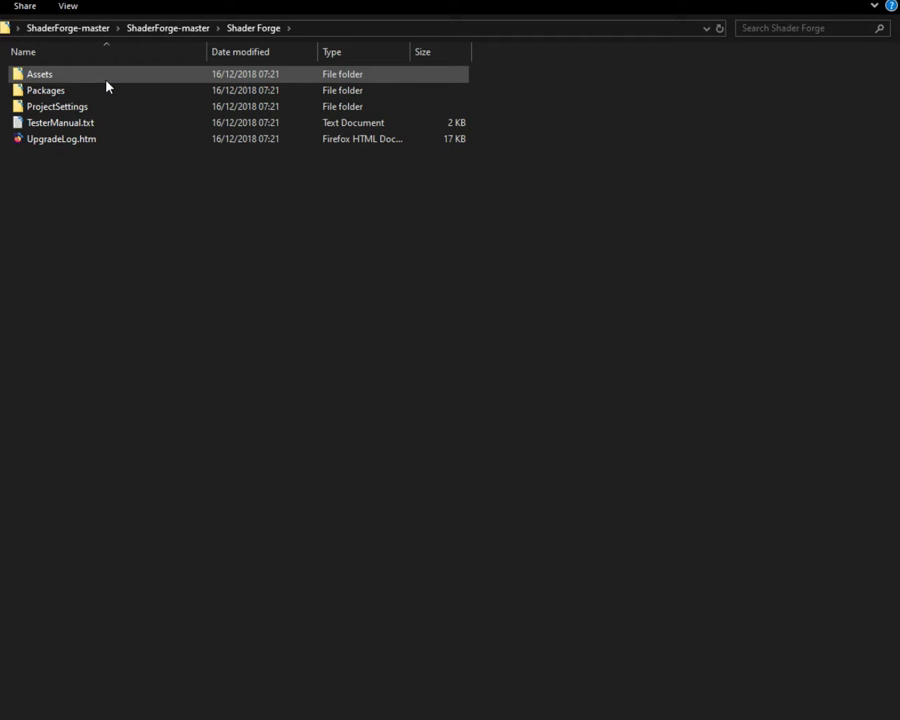
pyautogui.doubleClick(106, 80)
pyautogui.doubleClick(106, 80)
pyautogui.hotkey('alt', 'Left')
pyautogui.click(47, 76)
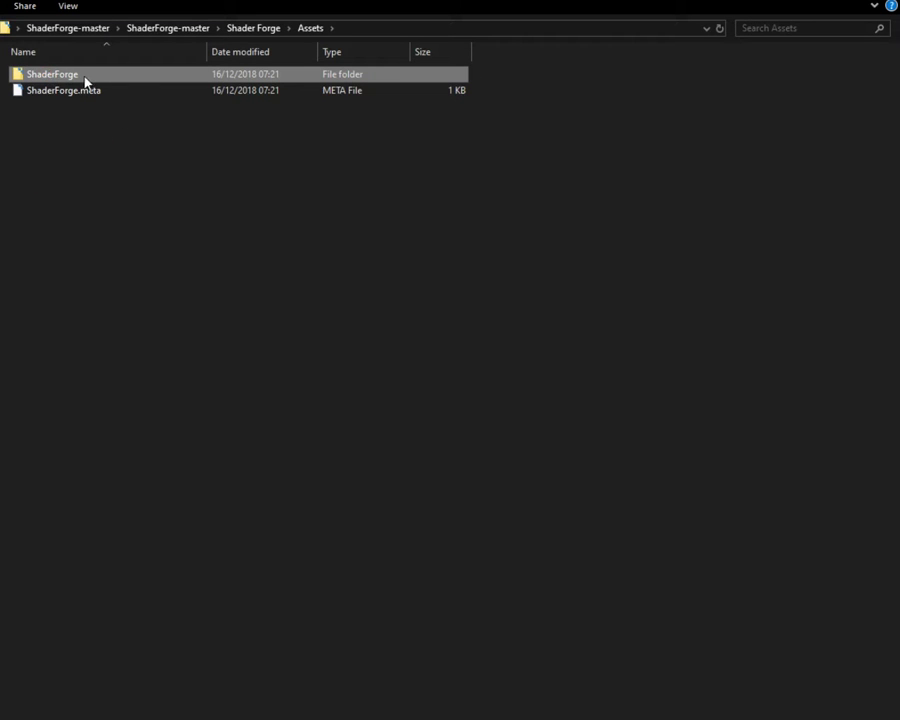
pyautogui.rightClick(50, 79)
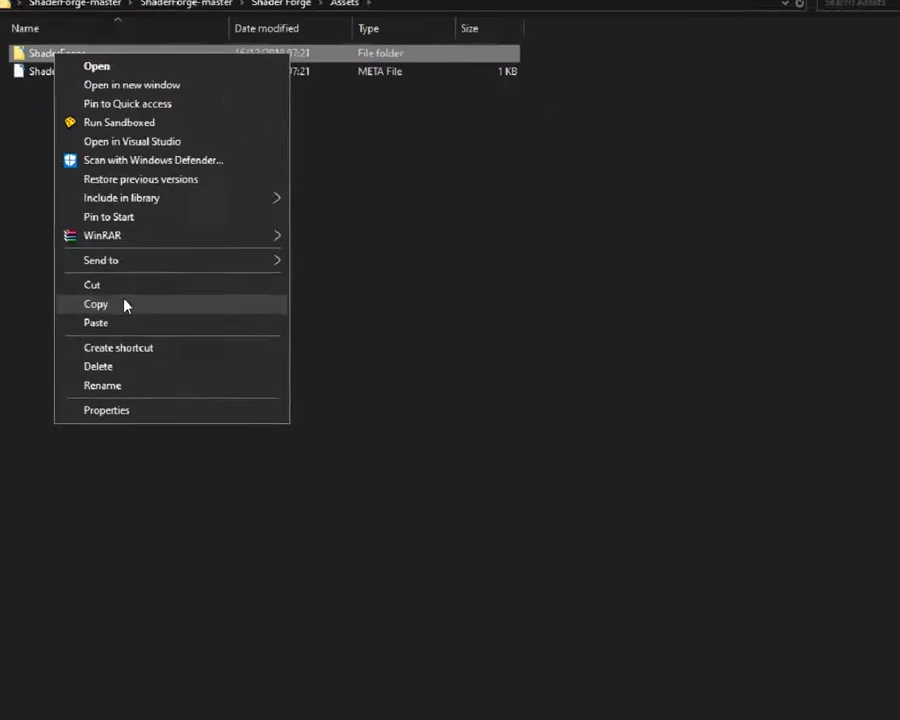
pyautogui.click(125, 305)
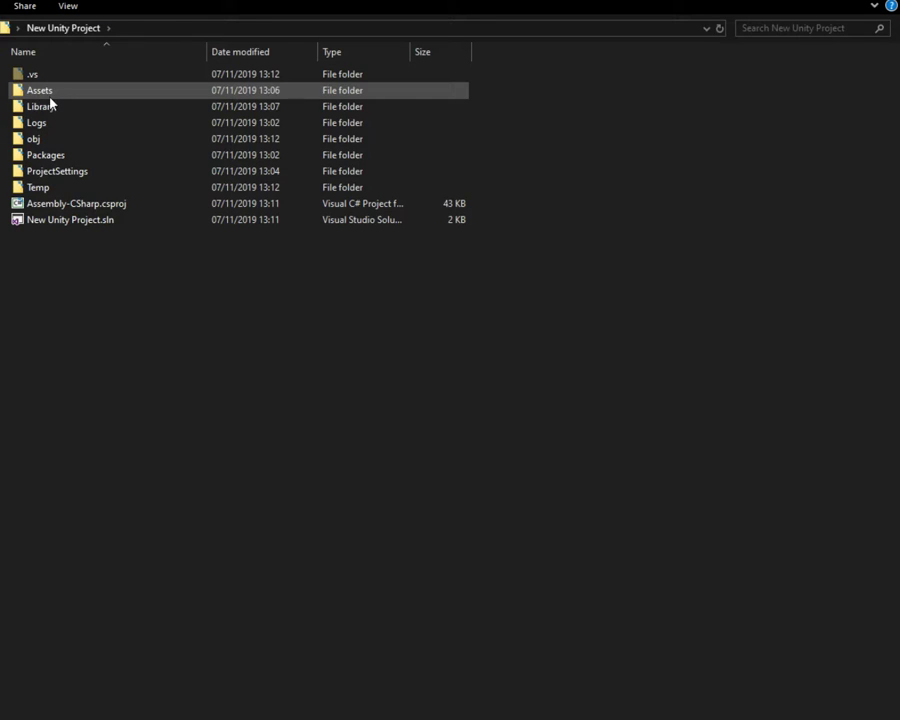
# Paste ShaderForge into New Unity Project's Assets folder (1,277 items) and refresh the listing
pyautogui.doubleClick(63, 100)
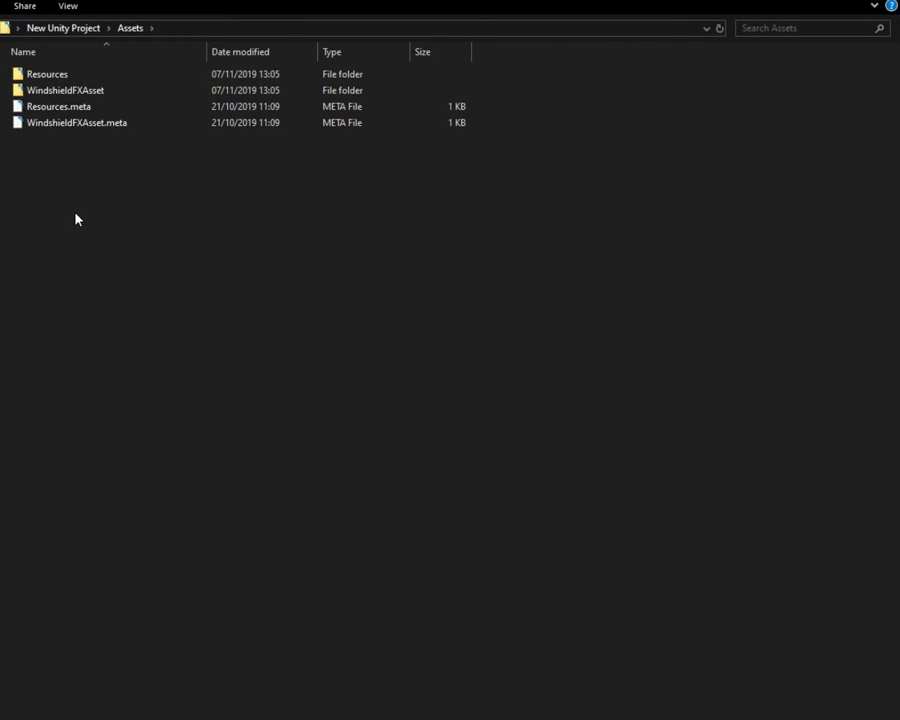
pyautogui.rightClick(133, 207)
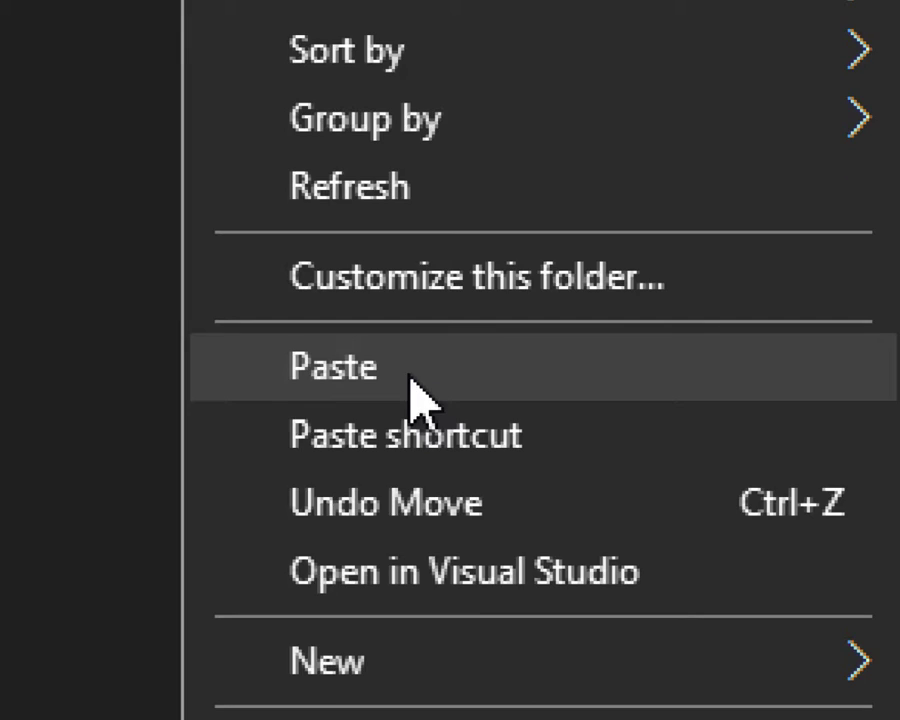
pyautogui.click(188, 316)
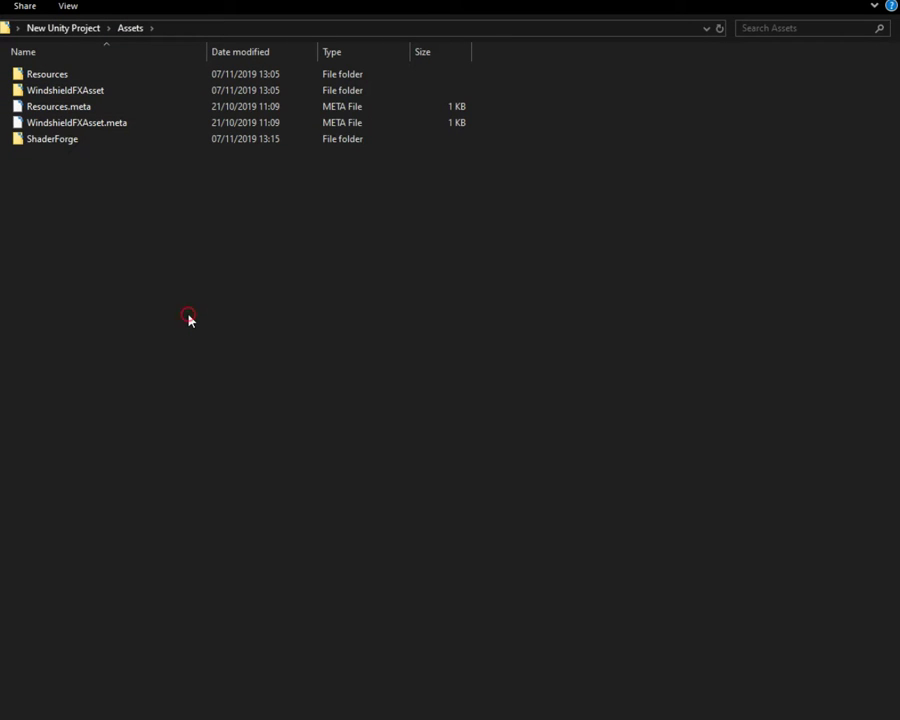
pyautogui.rightClick(128, 244)
pyautogui.click(160, 302)
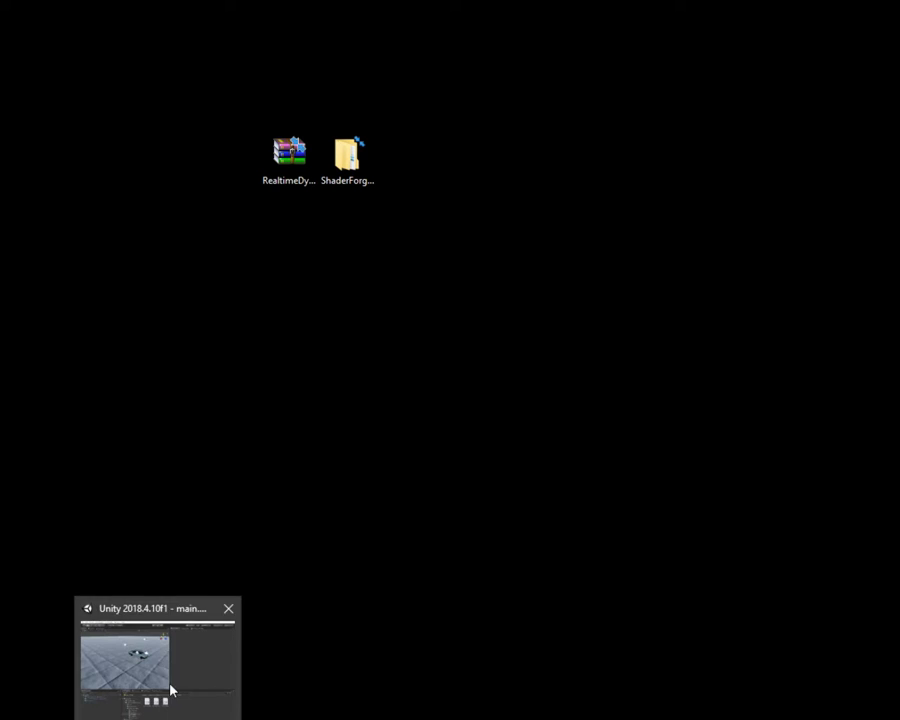
# Back in Unity, select the Windshield shader in WindshieldFX > Shaders to view its import settings
pyautogui.click(171, 688)
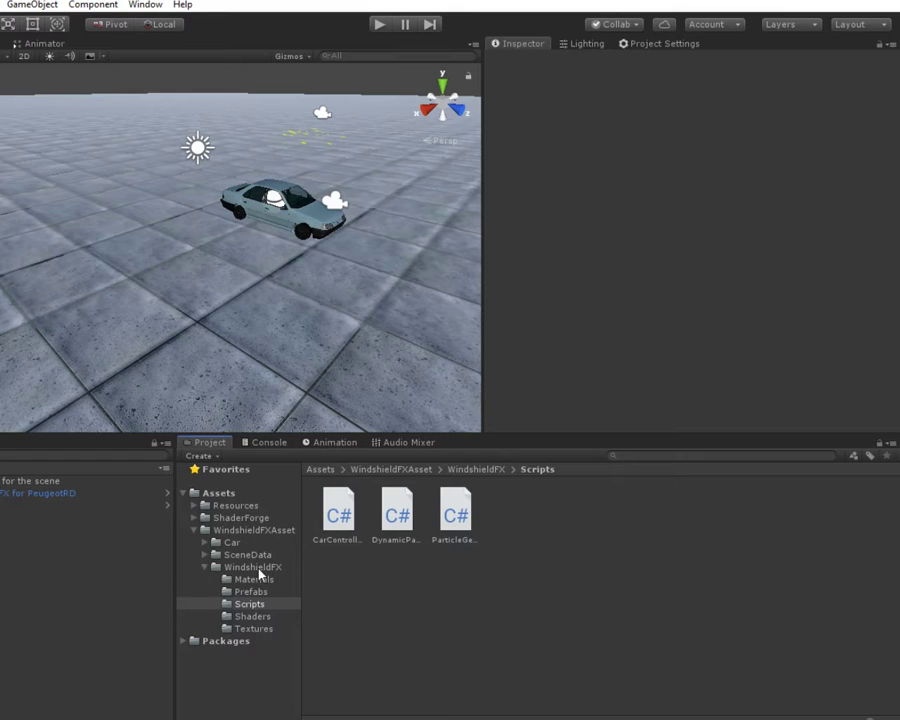
pyautogui.click(265, 617)
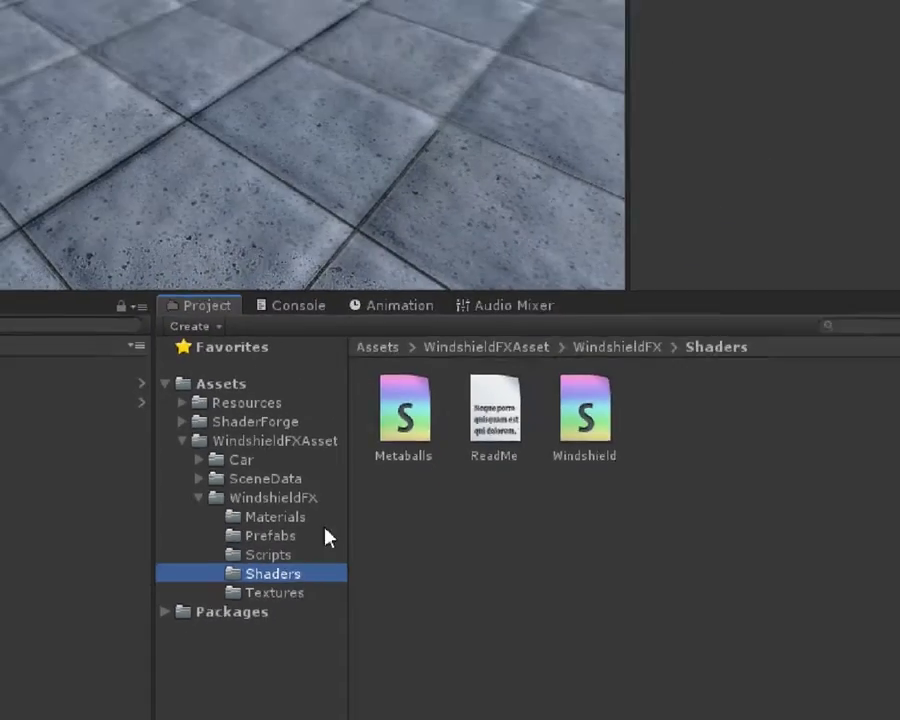
pyautogui.click(404, 412)
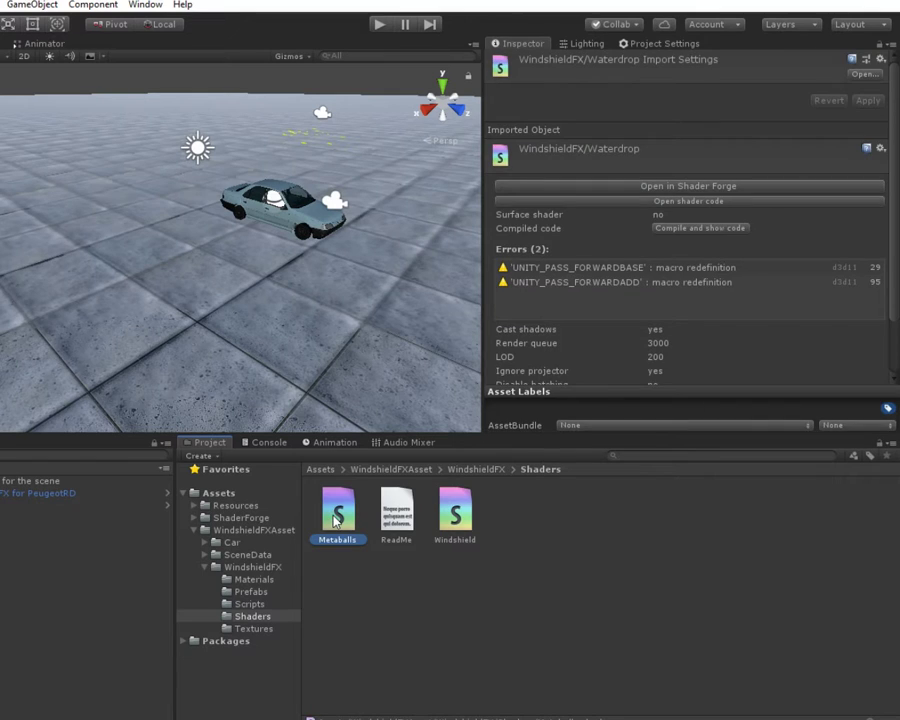
pyautogui.click(455, 513)
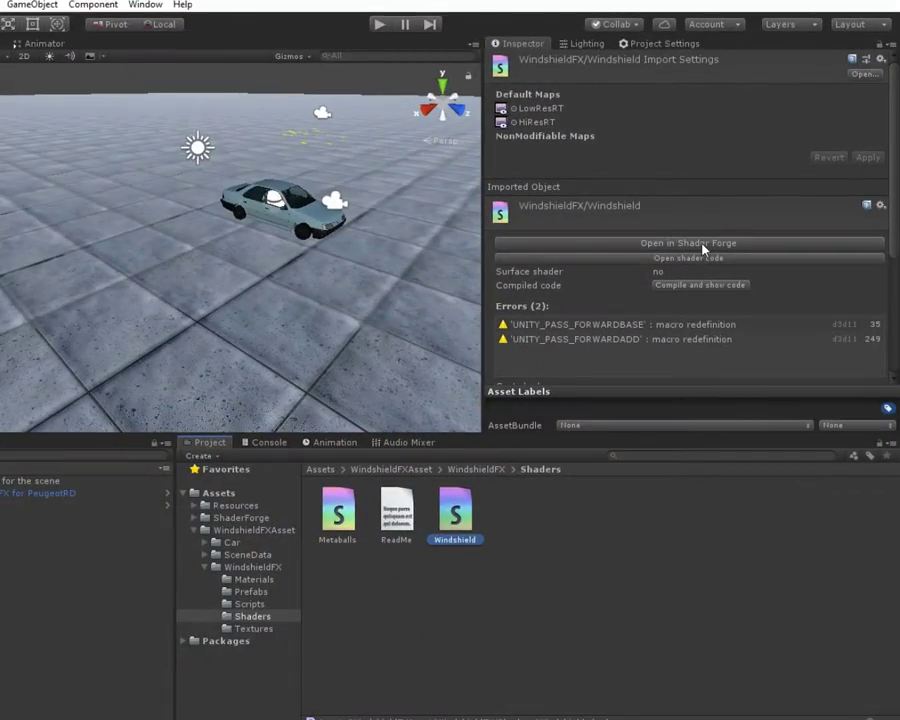
# Open the Windshield shader in Shader Forge and pan to the Cross, Divide and Power nodes
pyautogui.click(702, 245)
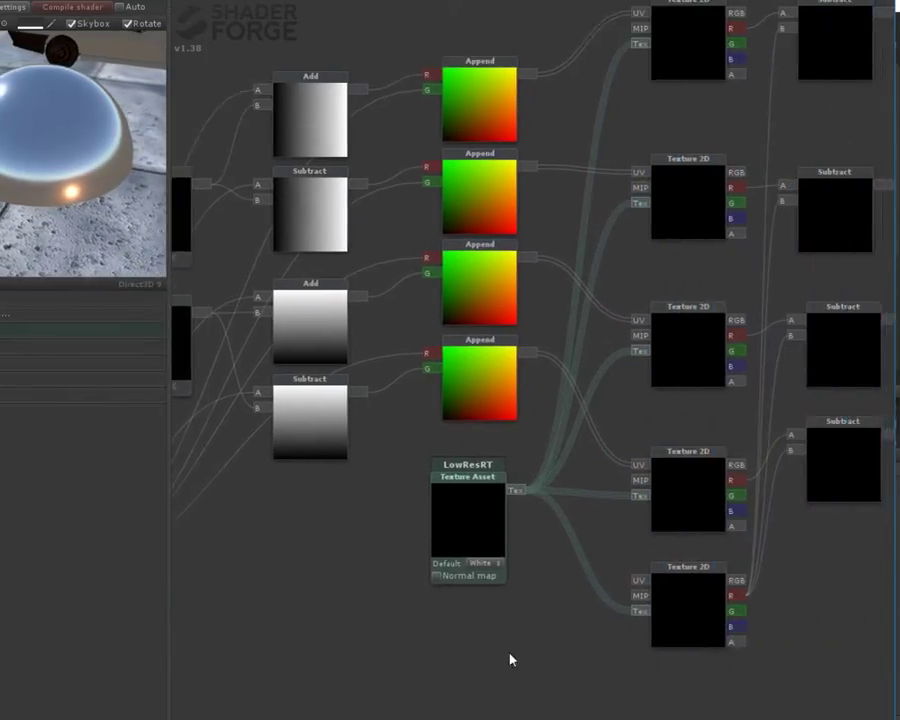
pyautogui.moveTo(510, 660); pyautogui.dragTo(341, 680)
pyautogui.scroll(-4, 828, 548)
pyautogui.moveTo(834, 540); pyautogui.dragTo(434, 589)
pyautogui.moveTo(808, 538); pyautogui.dragTo(450, 536)
pyautogui.moveTo(729, 390); pyautogui.dragTo(406, 422)
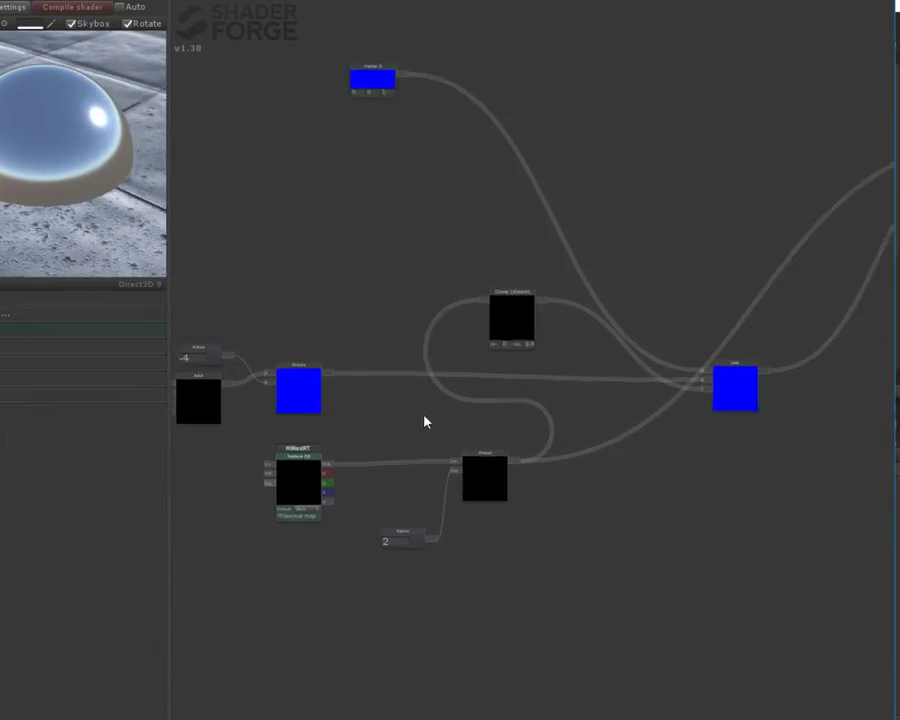
pyautogui.scroll(-2, 638, 349)
# Pan and zoom through the Clamp, Normalize and Set NormalMap node group
pyautogui.moveTo(638, 349); pyautogui.dragTo(342, 663)
pyautogui.scroll(2, 541, 571)
pyautogui.scroll(2, 627, 318)
pyautogui.scroll(-5, 600, 337)
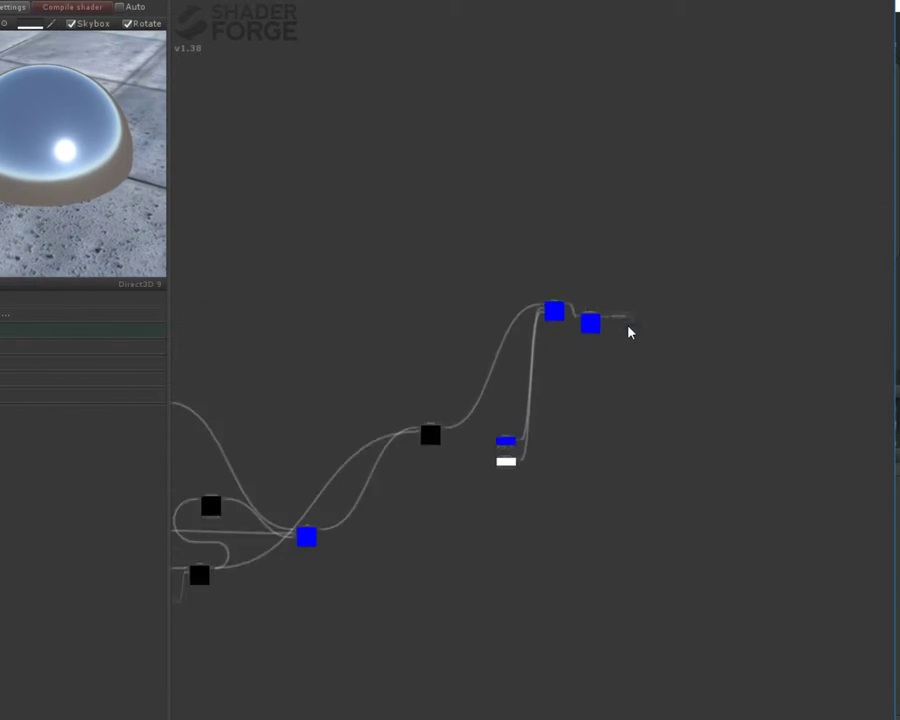
pyautogui.moveTo(628, 442); pyautogui.dragTo(403, 360)
pyautogui.scroll(3, 403, 360)
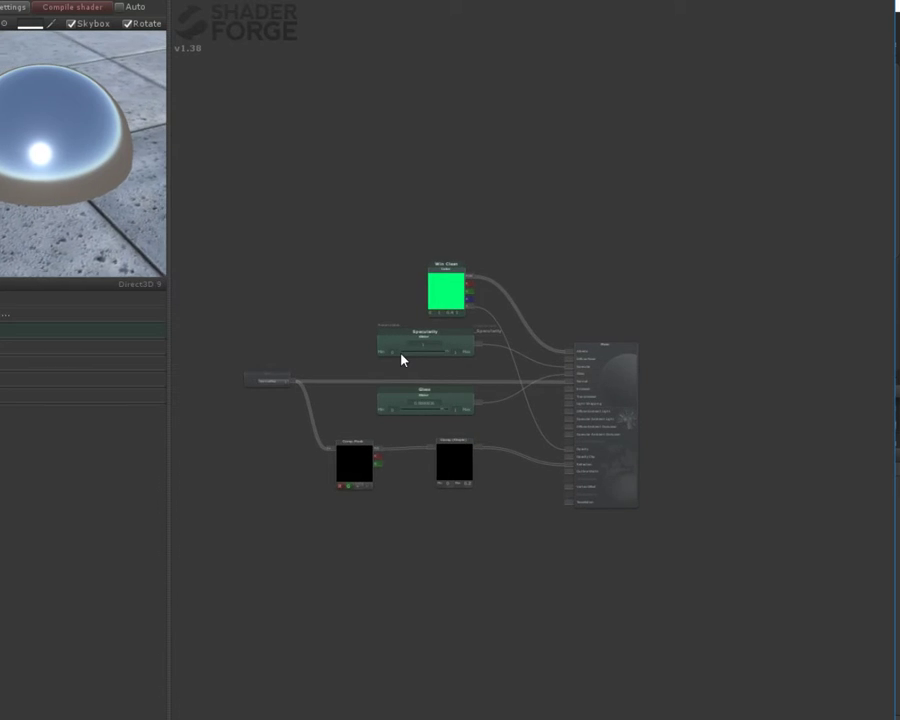
pyautogui.scroll(3, 403, 360)
pyautogui.moveTo(380, 400); pyautogui.dragTo(472, 376)
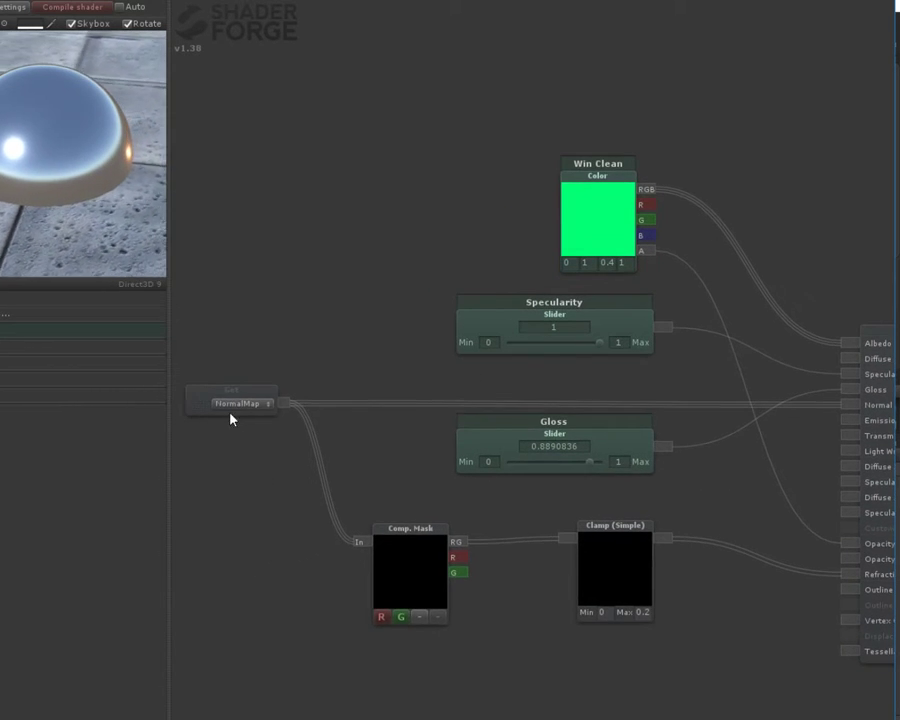
pyautogui.moveTo(448, 581); pyautogui.dragTo(424, 538)
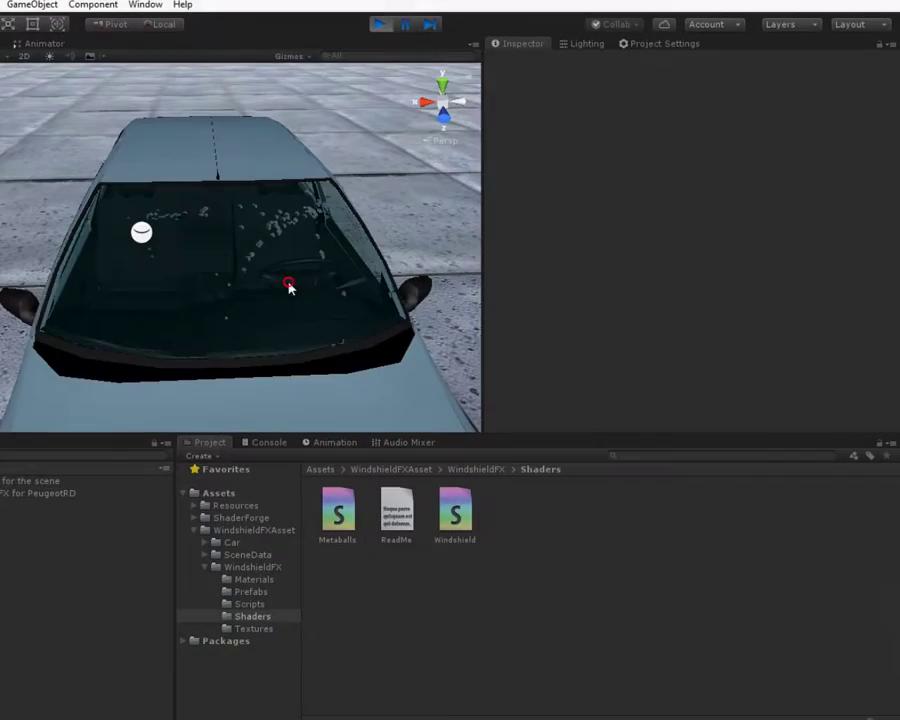
# Select the windshield mesh Line020 and expand its Windshield material properties
pyautogui.click(287, 287)
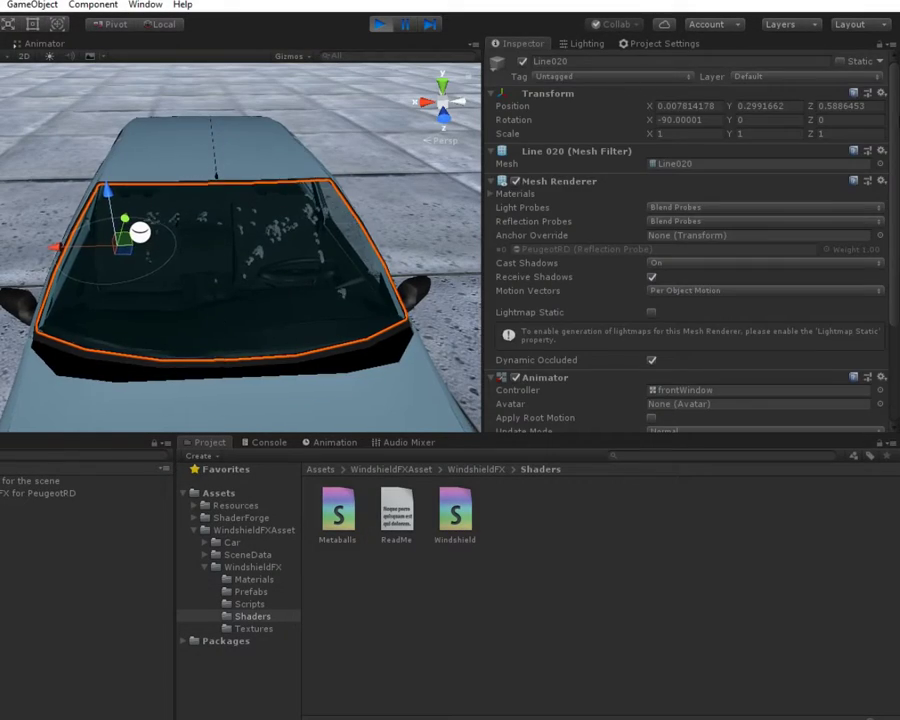
pyautogui.scroll(-4, 690, 250)
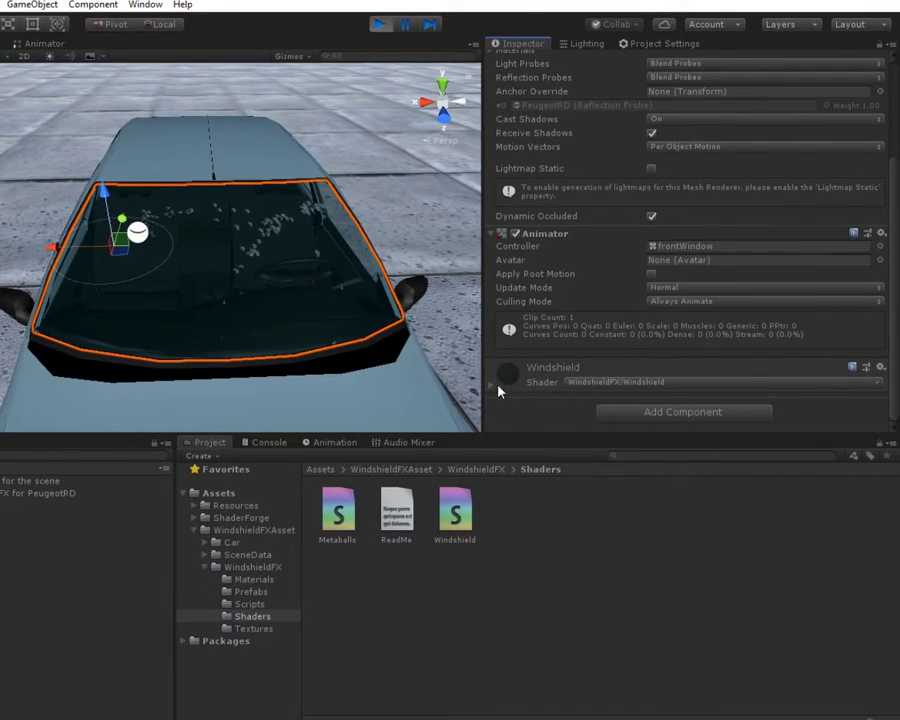
pyautogui.click(500, 388)
pyautogui.scroll(-1, 892, 197)
pyautogui.scroll(-8, 892, 197)
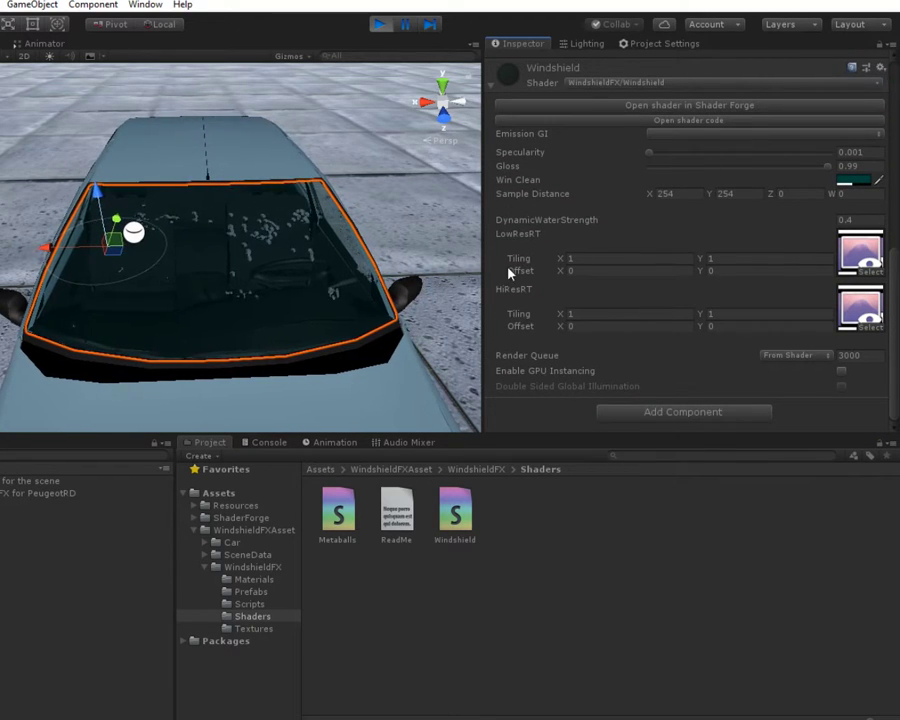
# Locate the HiResRT texture's LiquidRenderTexture asset and enlarge its raindrop preview
pyautogui.click(846, 313)
pyautogui.click(346, 503)
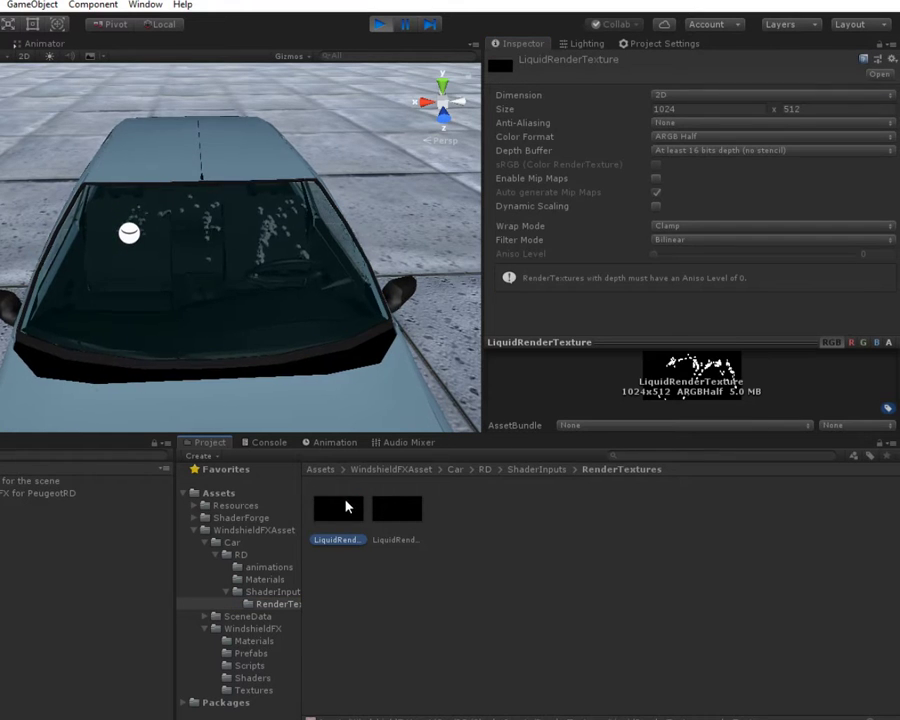
pyautogui.moveTo(769, 346); pyautogui.dragTo(730, 291)
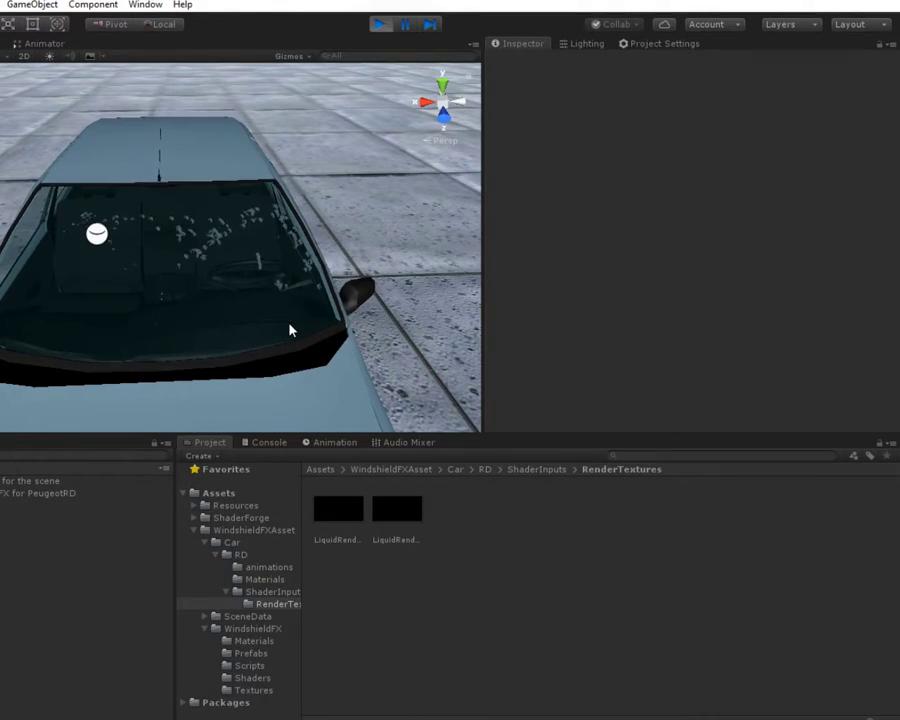
# Orbit and zoom the Scene view toward the rain particles around the car
pyautogui.moveTo(289, 327); pyautogui.dragTo(116, 194, button='right')
pyautogui.moveTo(190, 245)
pyautogui.mouseDown(button='right')
pyautogui.moveTo(311, 187)
pyautogui.moveTo(241, 235)
pyautogui.moveTo(200, 230)
pyautogui.mouseUp(button='right')
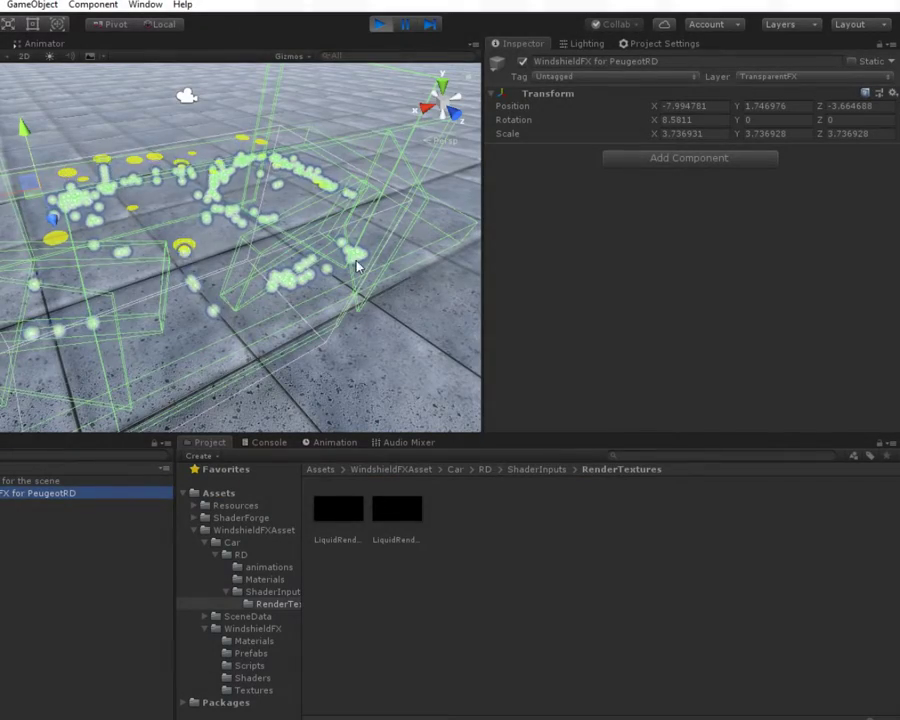
pyautogui.moveTo(358, 265); pyautogui.dragTo(263, 253, button='right')
pyautogui.scroll(3, 262, 257)
pyautogui.moveTo(261, 261); pyautogui.dragTo(372, 345, button='middle')
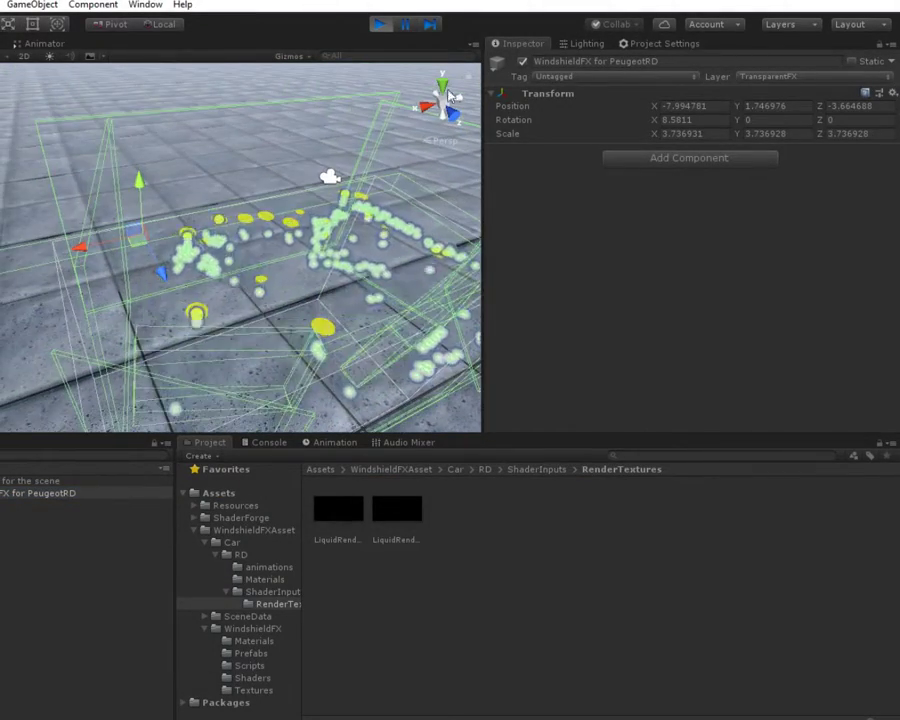
# Maximize the Scene view and reframe it on the rain particles
pyautogui.click(474, 46)
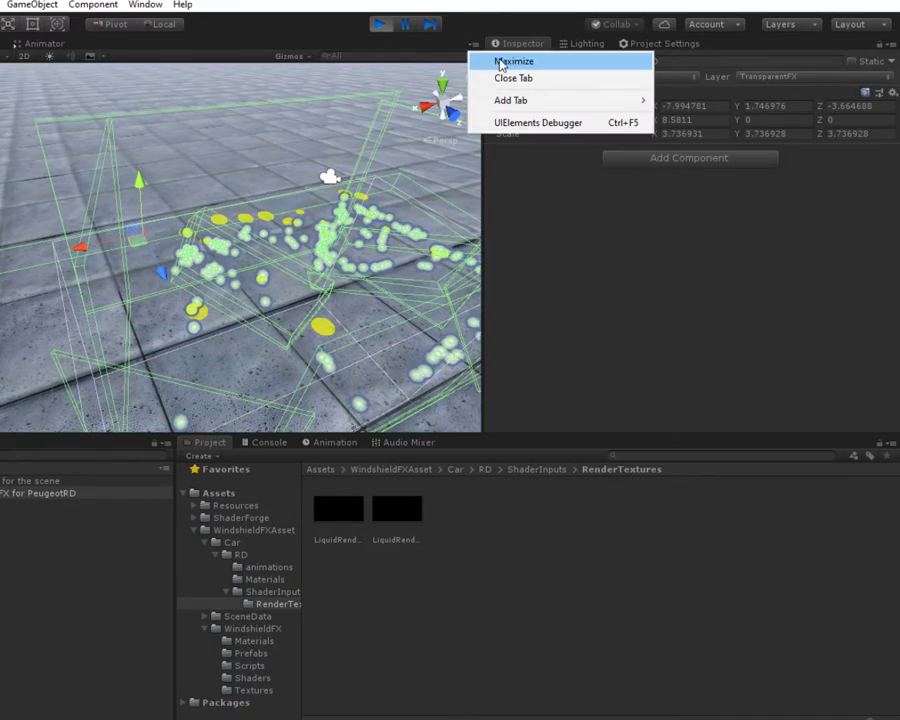
pyautogui.click(496, 60)
pyautogui.scroll(3, 504, 420)
pyautogui.moveTo(547, 447); pyautogui.dragTo(544, 414, button='right')
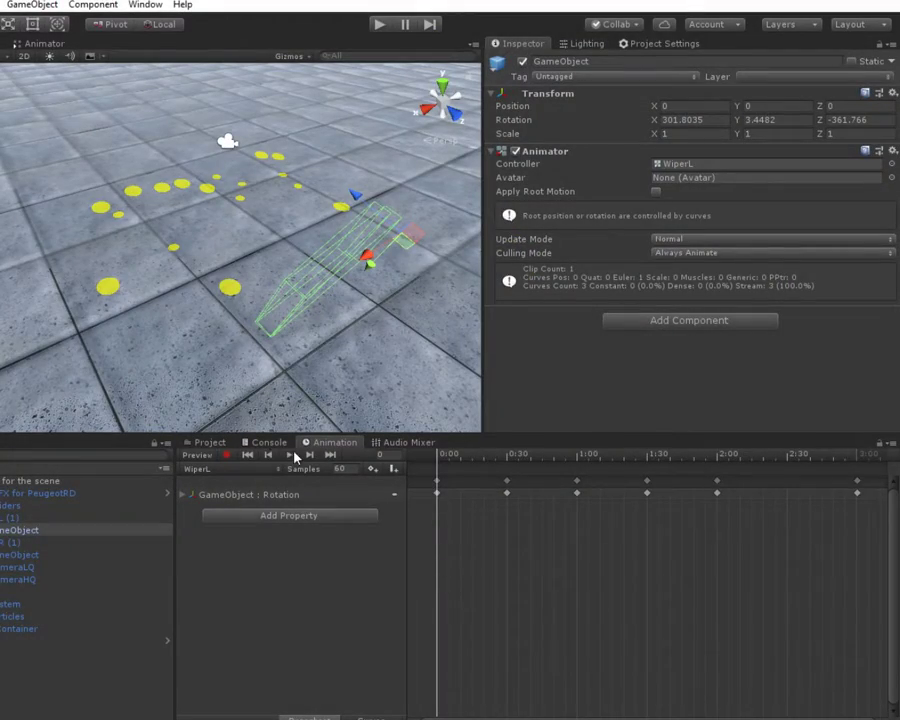
# Play the WiperL clip preview so the wiper sweeps through its rotation
pyautogui.click(295, 457)
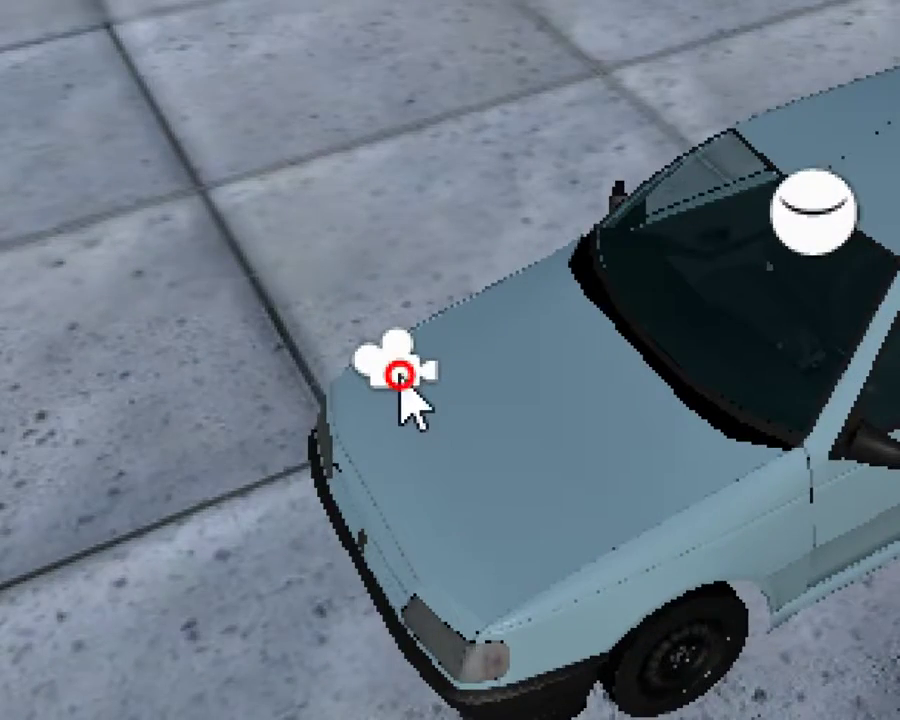
# Select the hood camera and show its Culling Mask, which excludes the Water layer
pyautogui.click(400, 376)
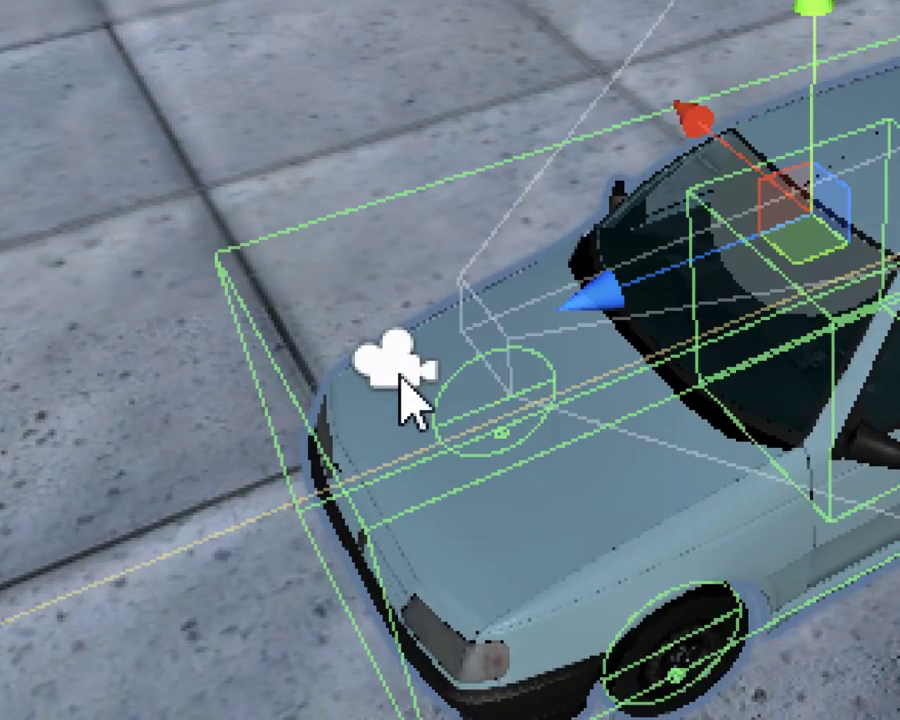
pyautogui.click(398, 378)
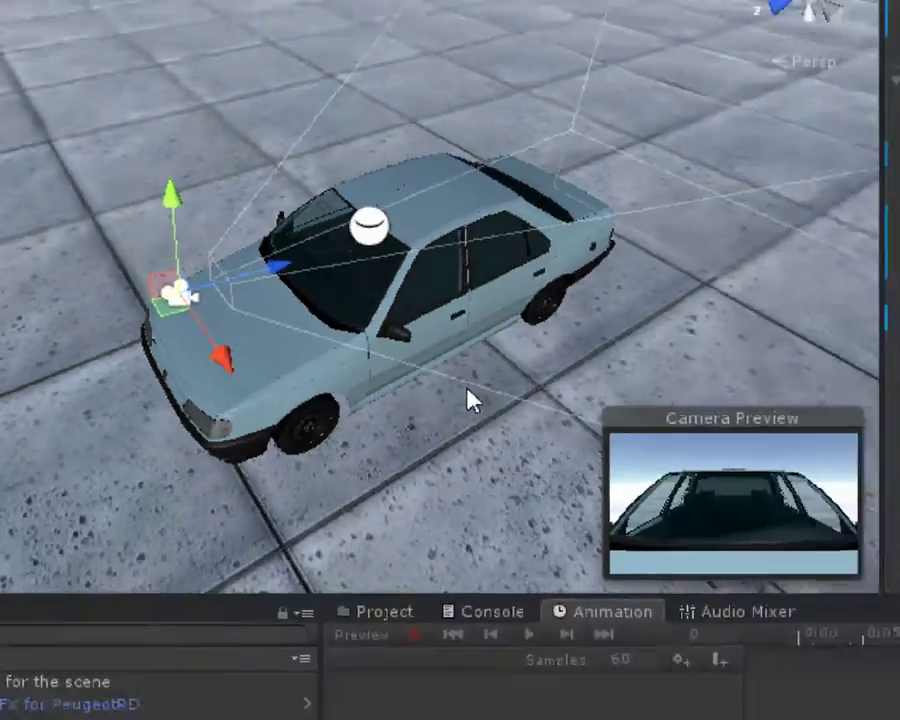
pyautogui.click(683, 193)
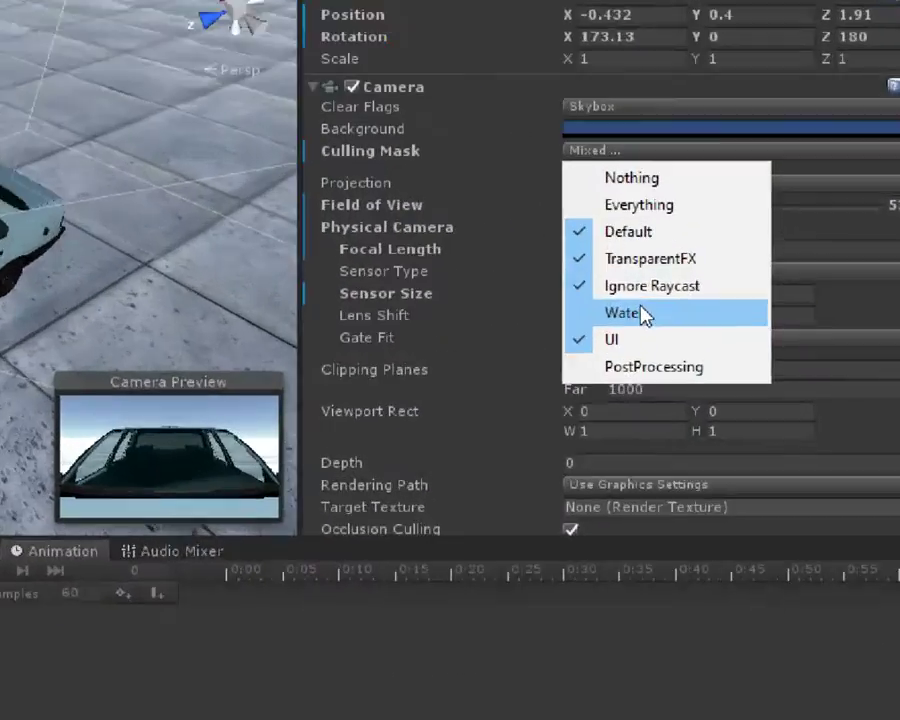